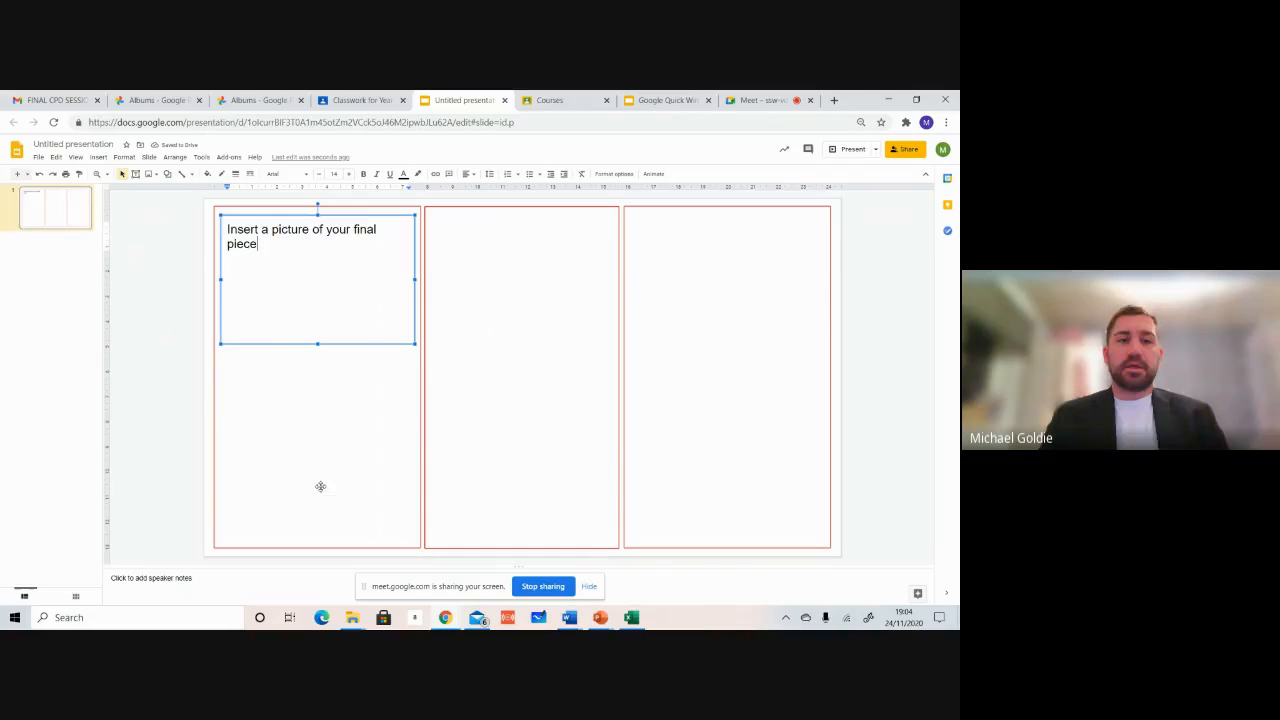
Step: Add a text box reading "Insert your instructions here" in the lower half of the slide's first column
{"action": "left_click", "coordinate": [98, 157]}
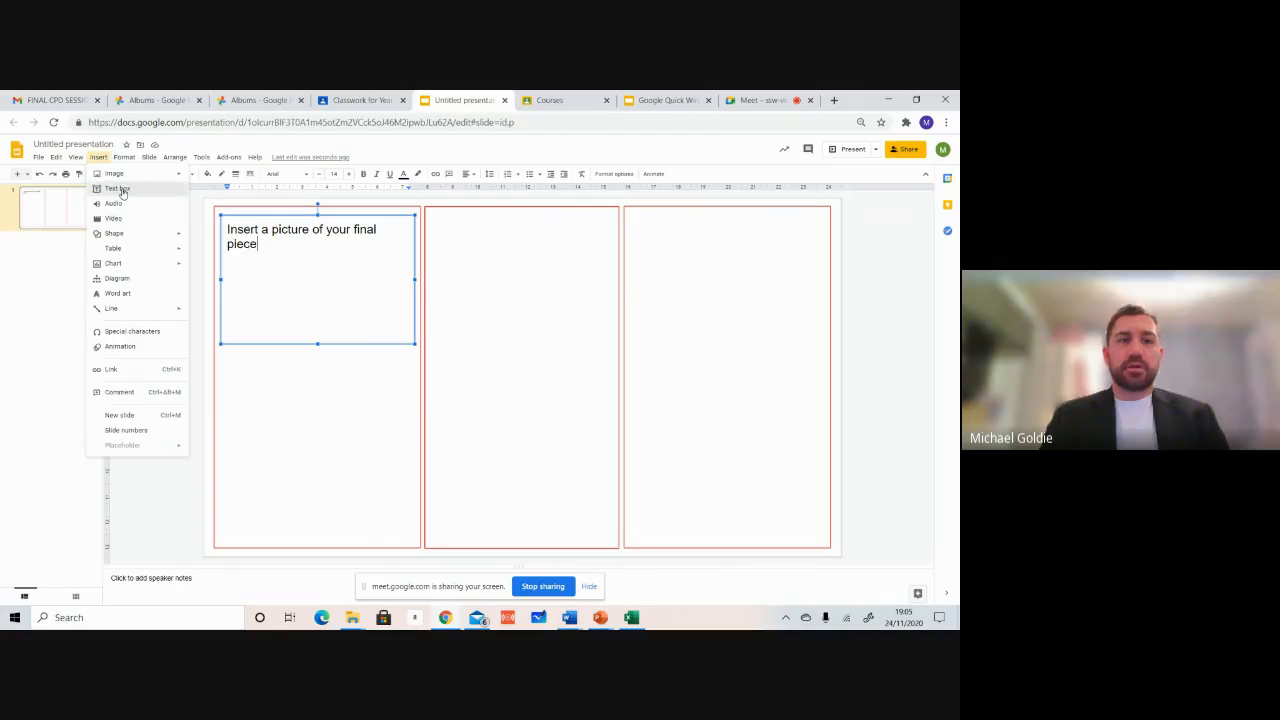
{"action": "left_click", "coordinate": [118, 189]}
{"action": "left_click_drag", "start_coordinate": [222, 349], "coordinate": [414, 541]}
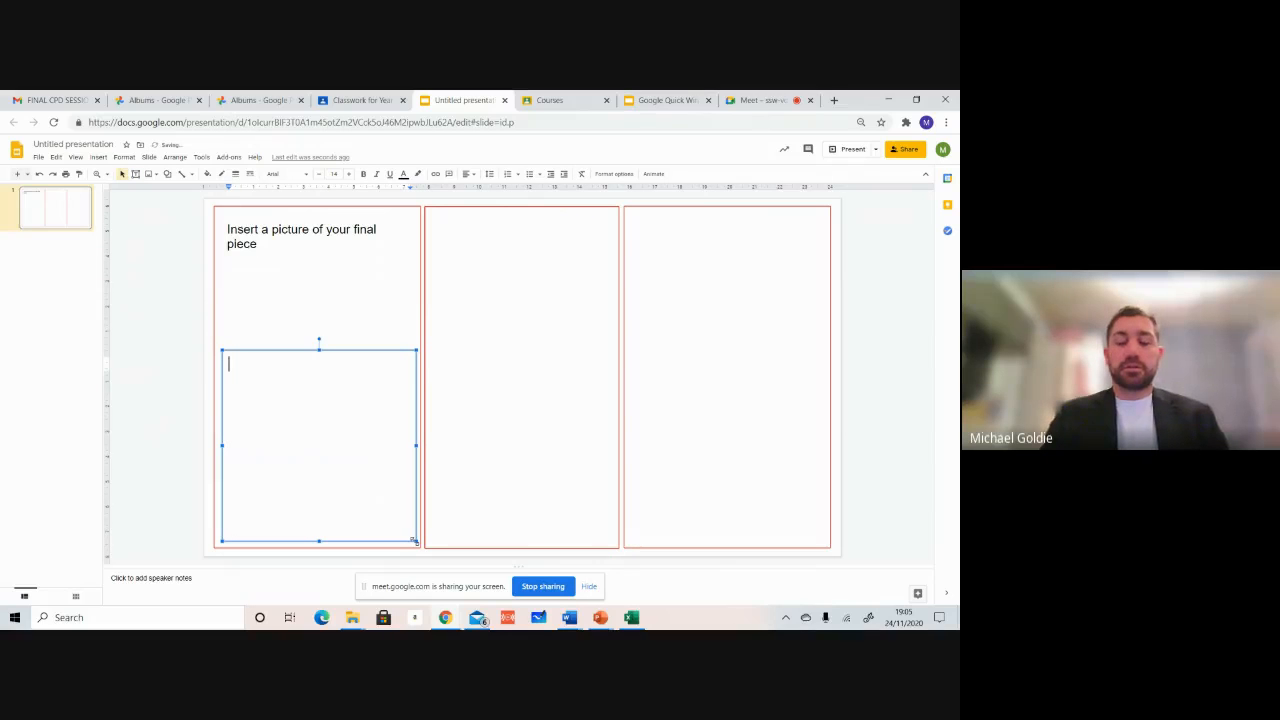
{"action": "type", "text": "Inseer"}
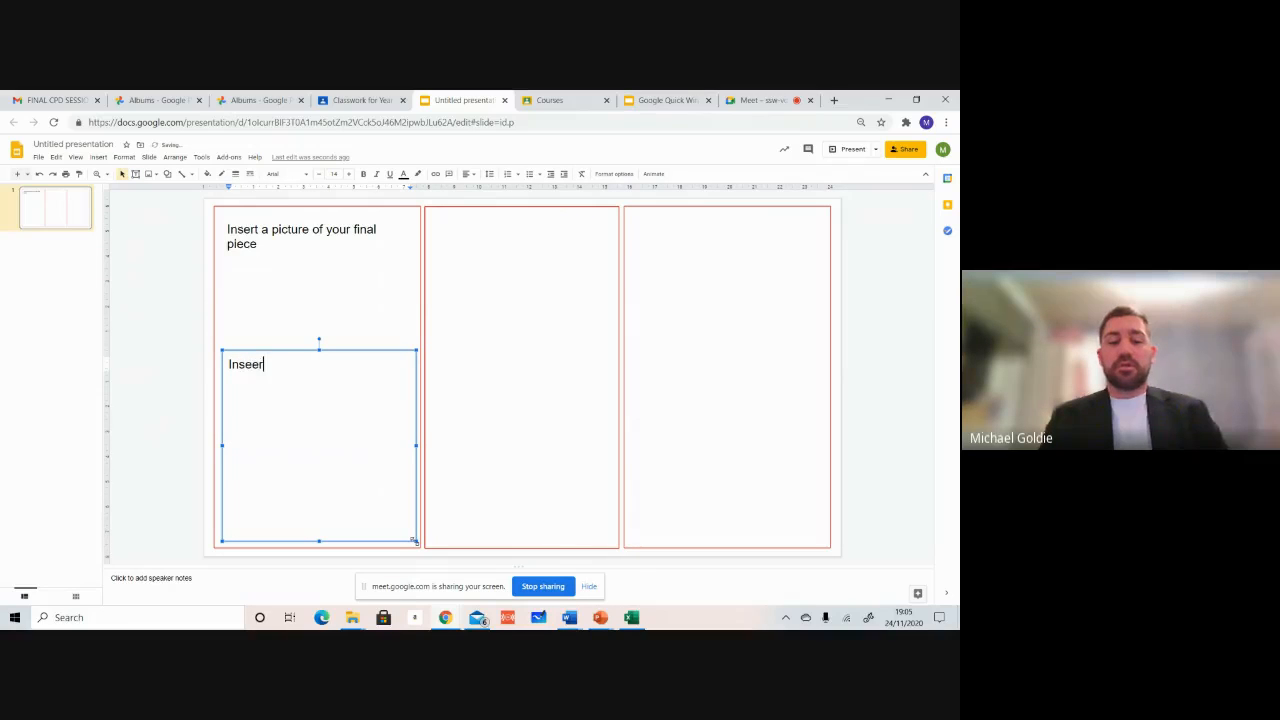
{"action": "key", "text": "BackSpace"}
{"action": "key", "text": "BackSpace"}
{"action": "key", "text": "BackSpace"}
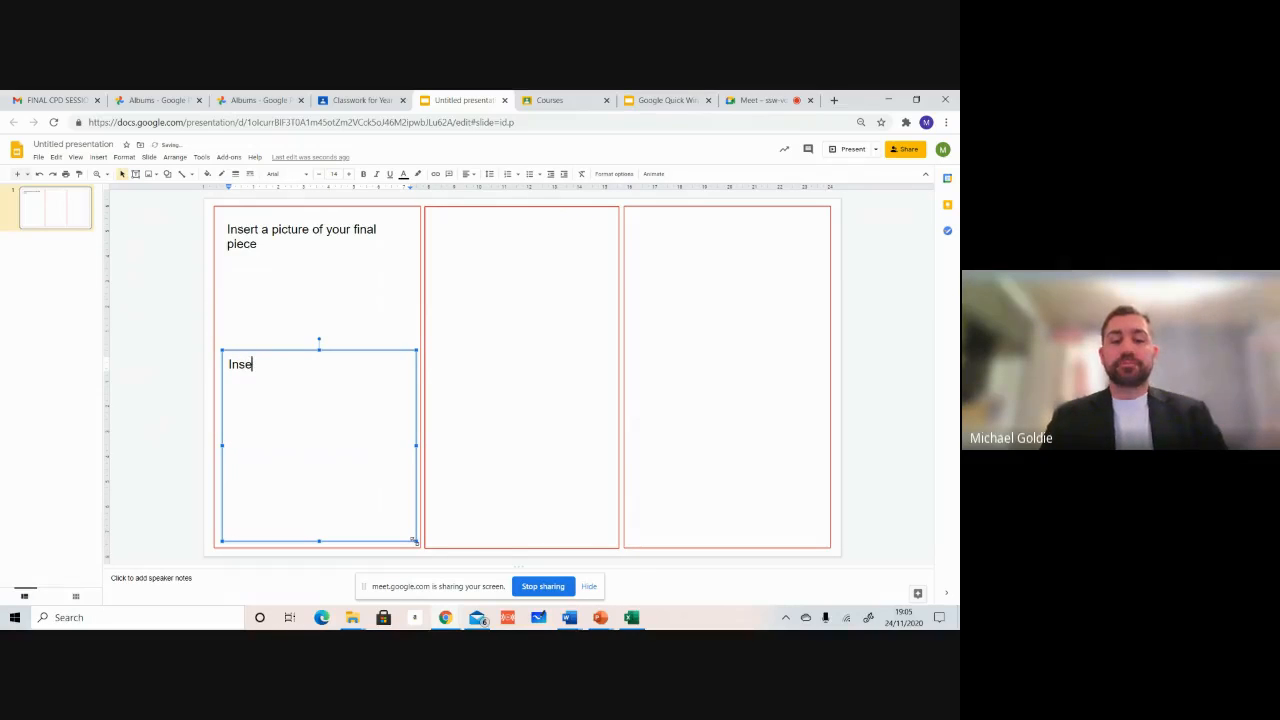
{"action": "type", "text": "rt your instr"}
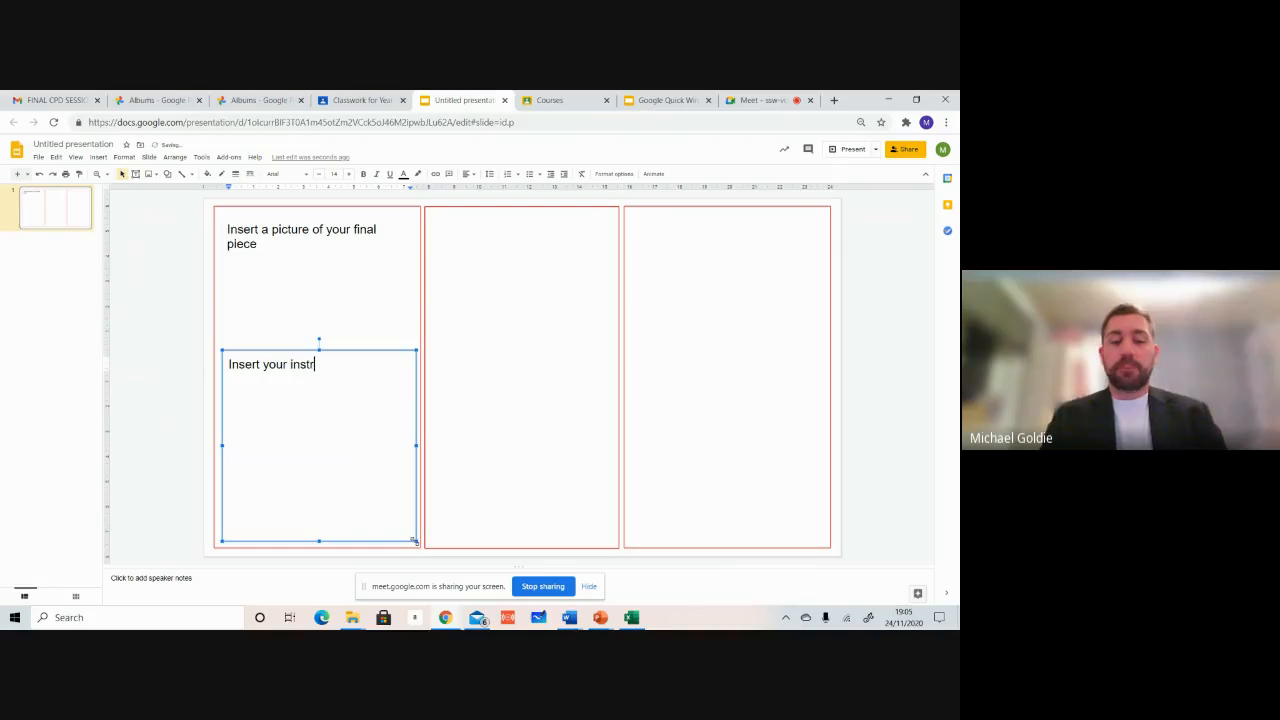
{"action": "type", "text": "uctions here"}
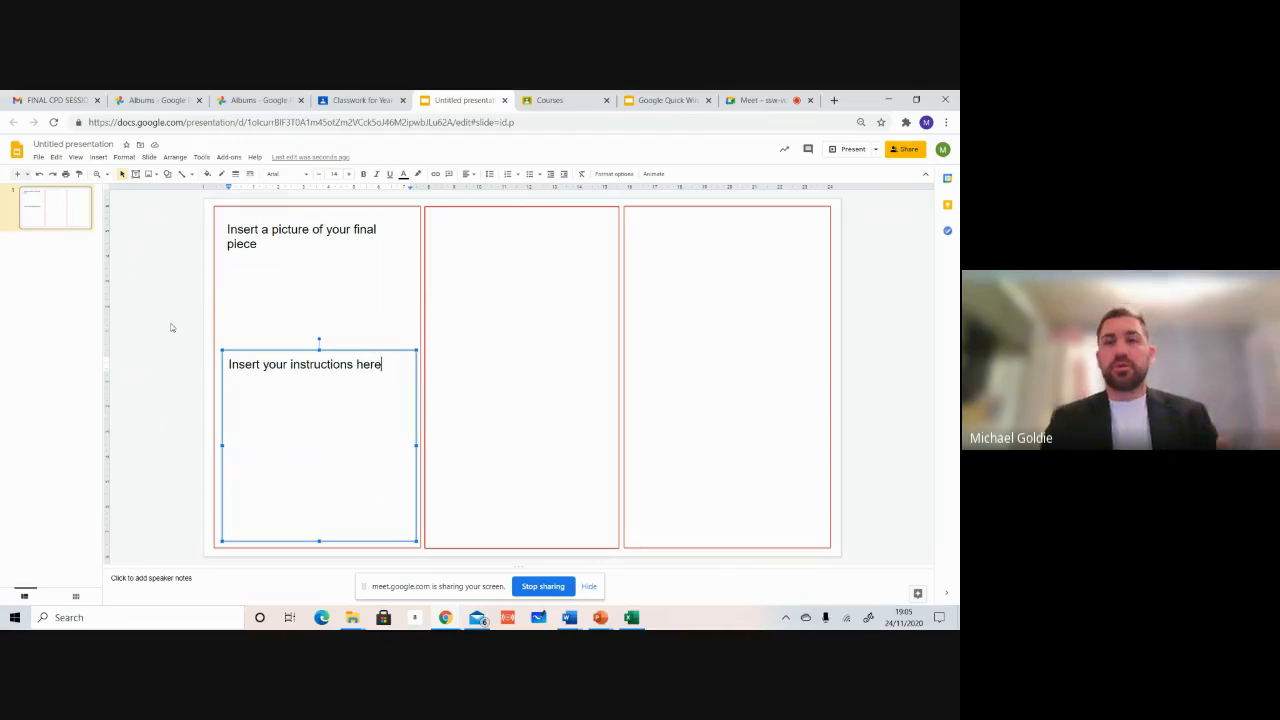
Step: Rename the presentation as "Final Instructions Write"
{"action": "left_click", "coordinate": [97, 145]}
{"action": "type", "text": "Fin"}
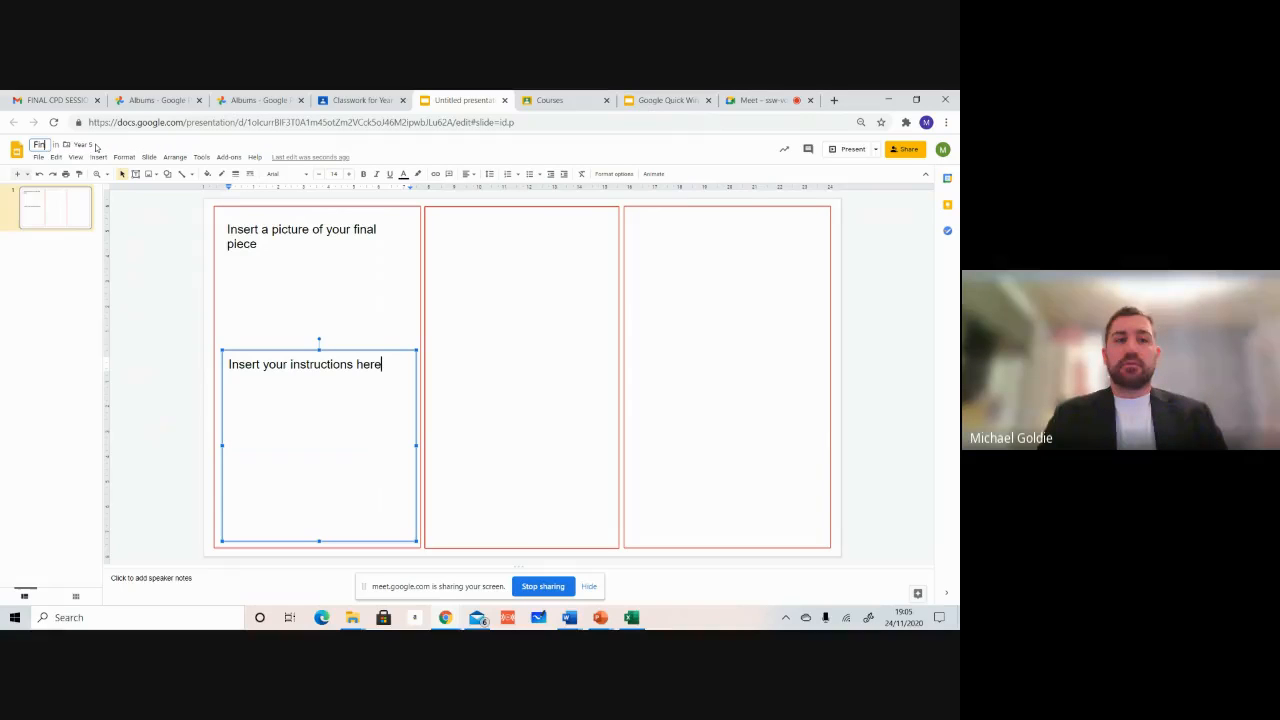
{"action": "type", "text": "al Ins"}
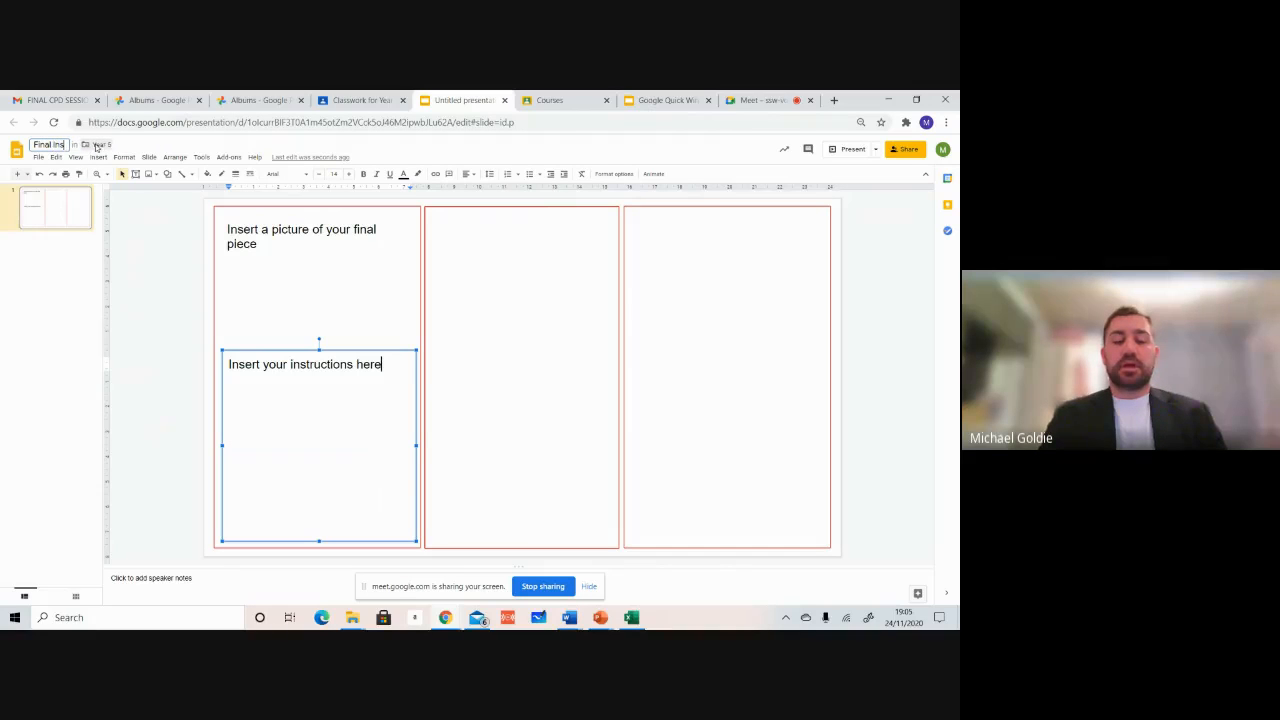
{"action": "type", "text": "tructions Write"}
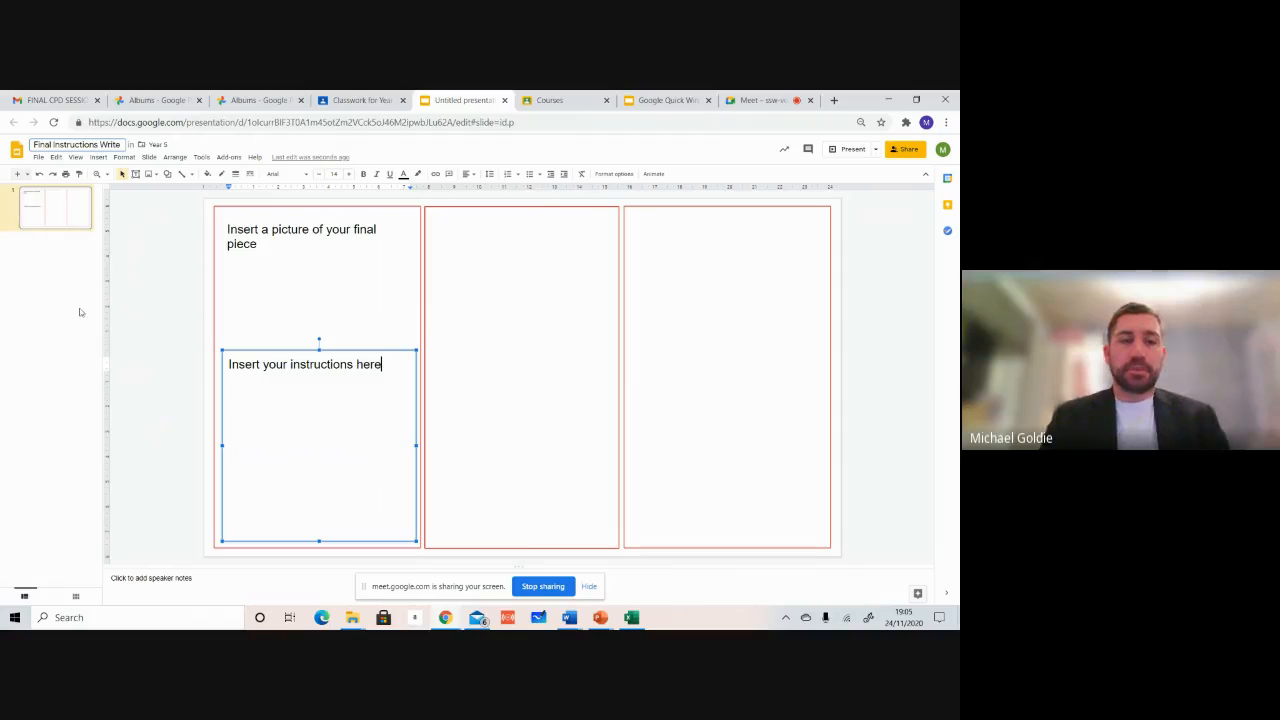
{"action": "left_click", "coordinate": [164, 332]}
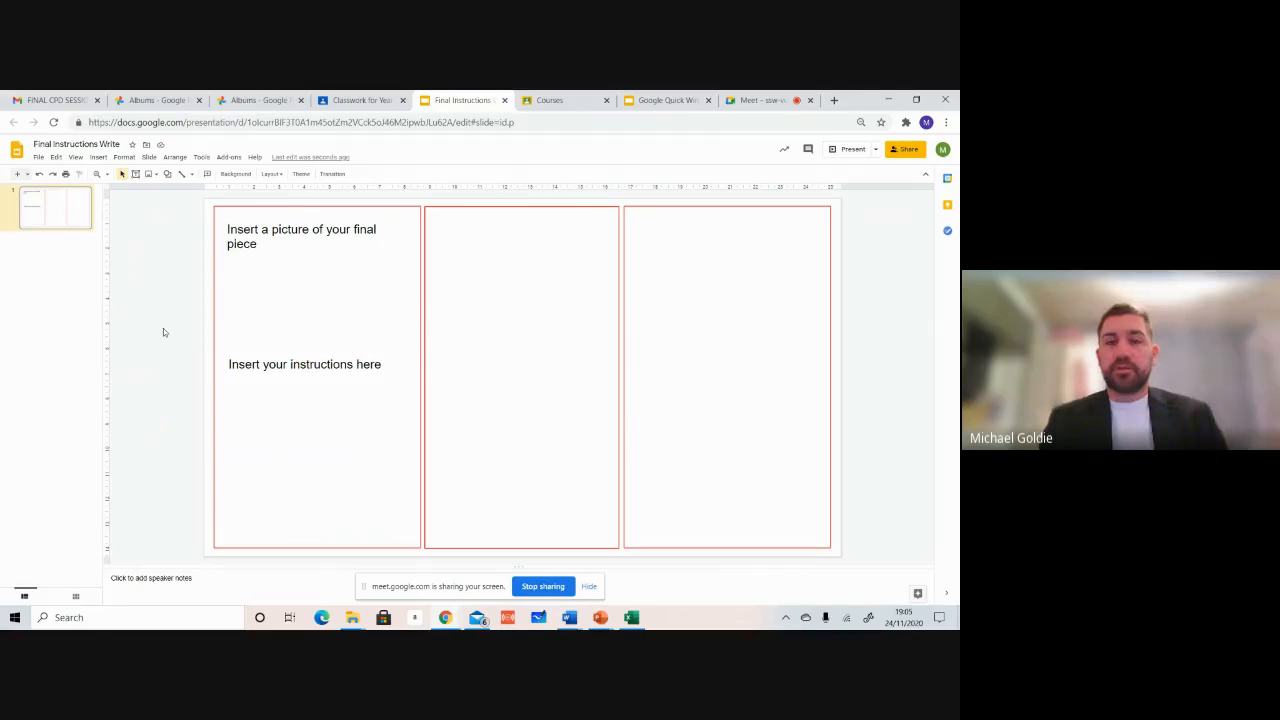
Step: Switch to Google Classroom, reload the Year 5 classwork and check the slides attached to the draft final write-up assignment
{"action": "left_click", "coordinate": [369, 102]}
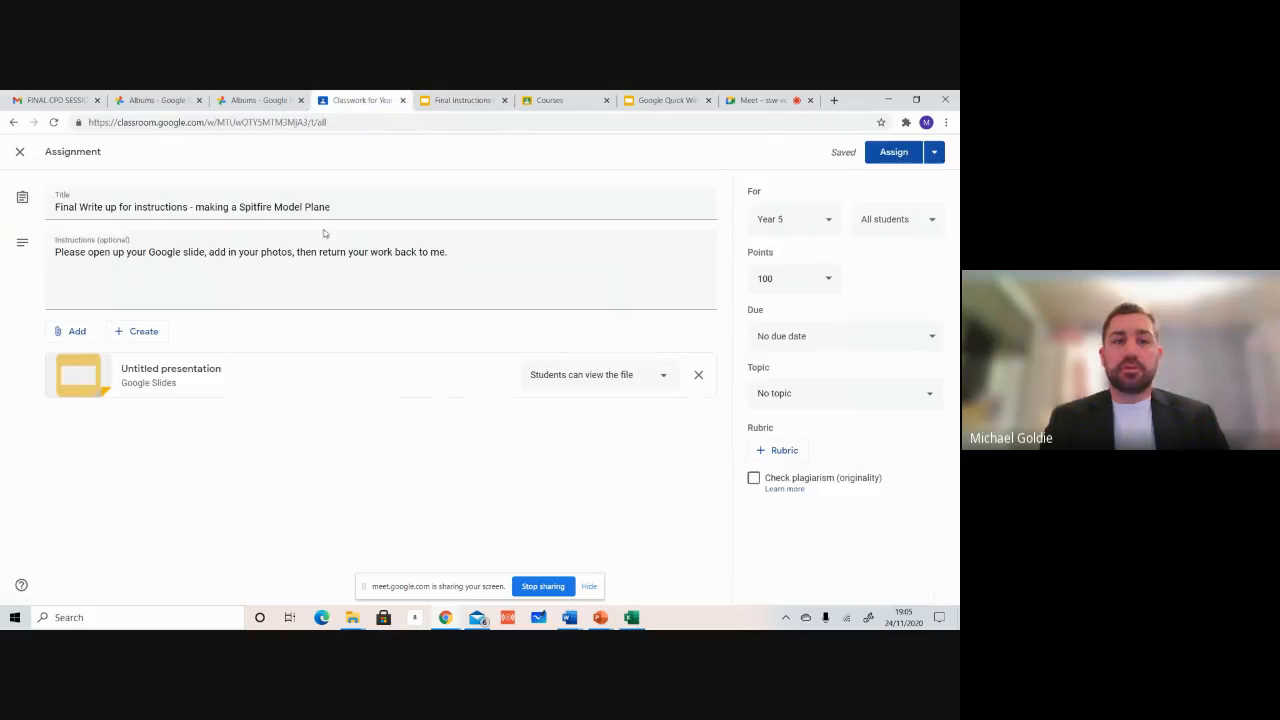
{"action": "left_click", "coordinate": [54, 122]}
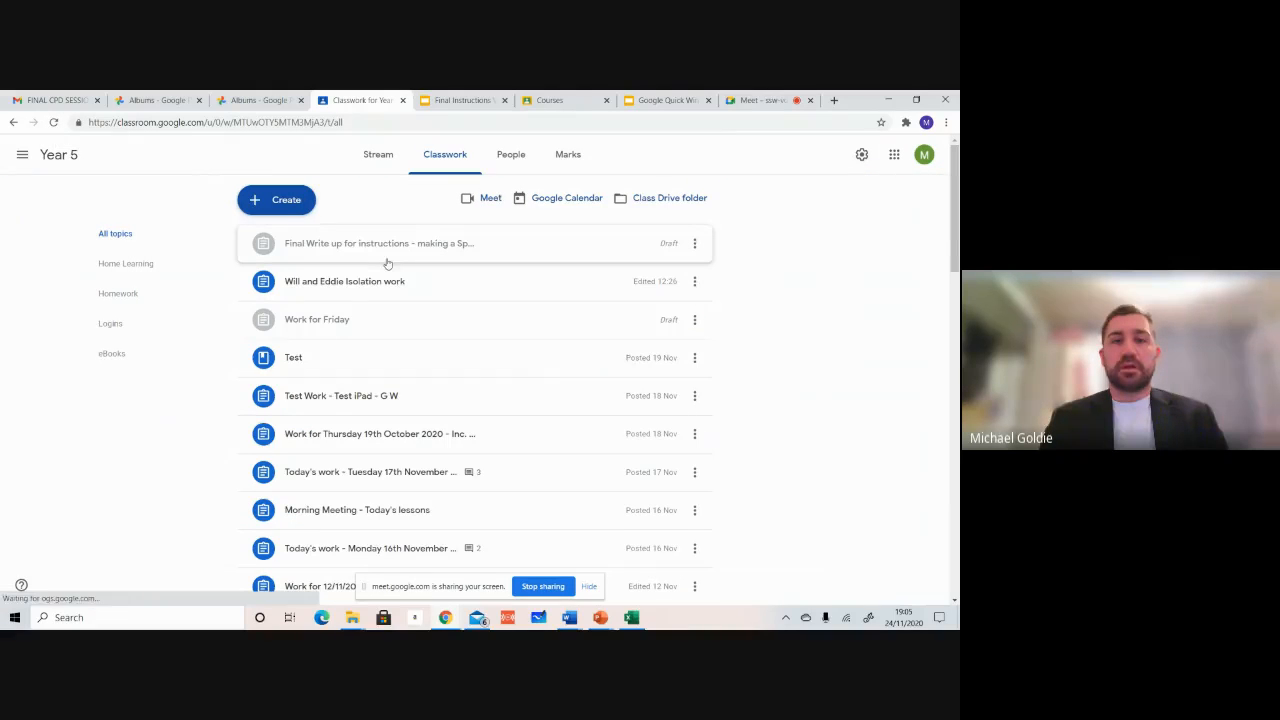
{"action": "left_click", "coordinate": [398, 255]}
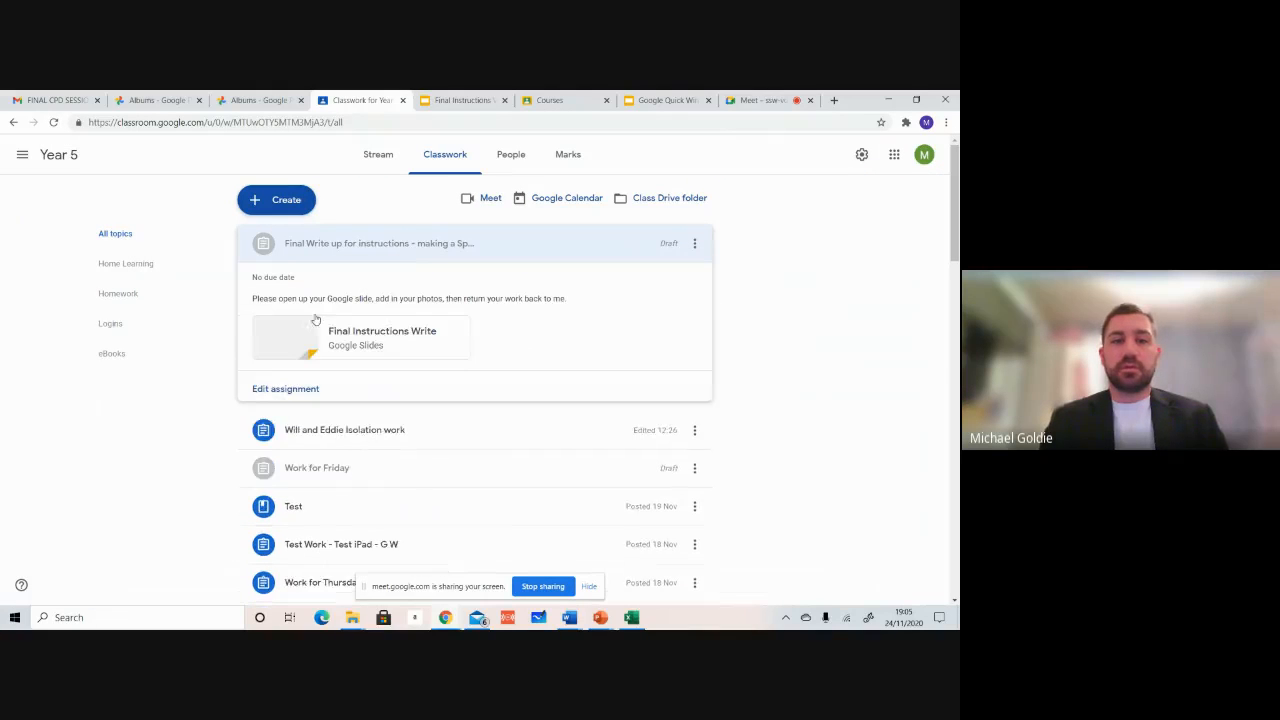
{"action": "left_click", "coordinate": [378, 338]}
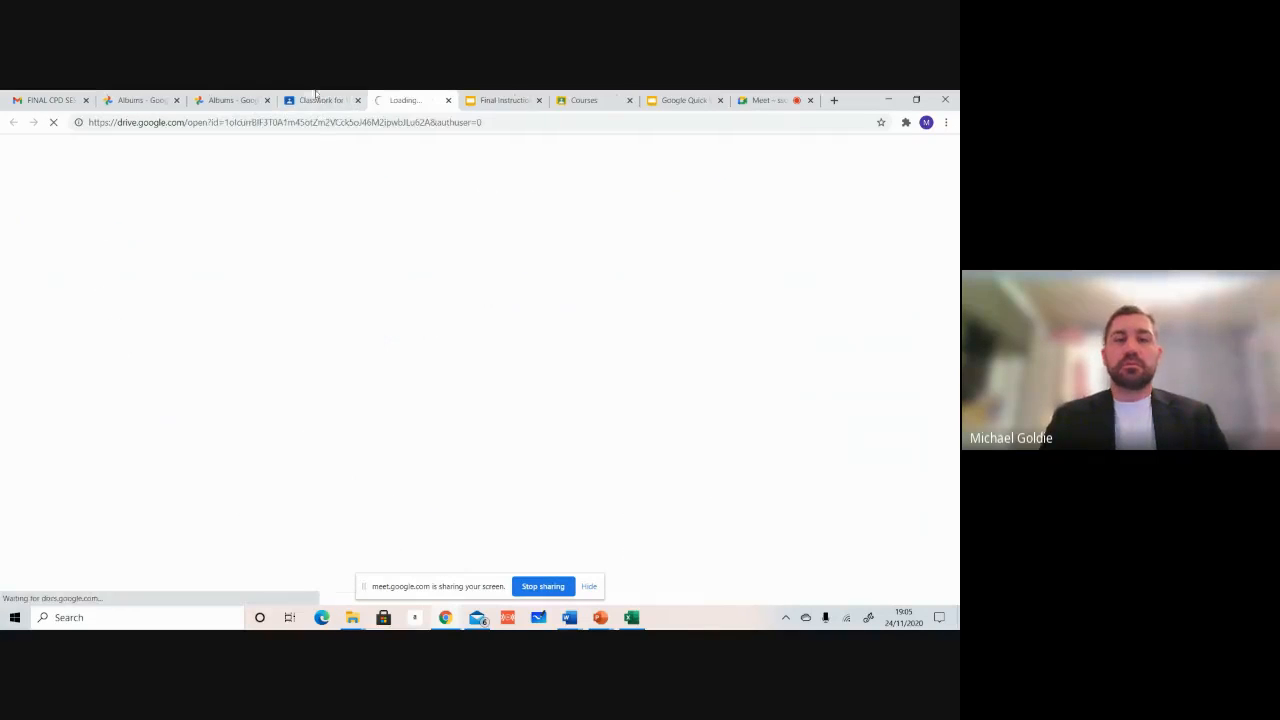
{"action": "left_click", "coordinate": [448, 100]}
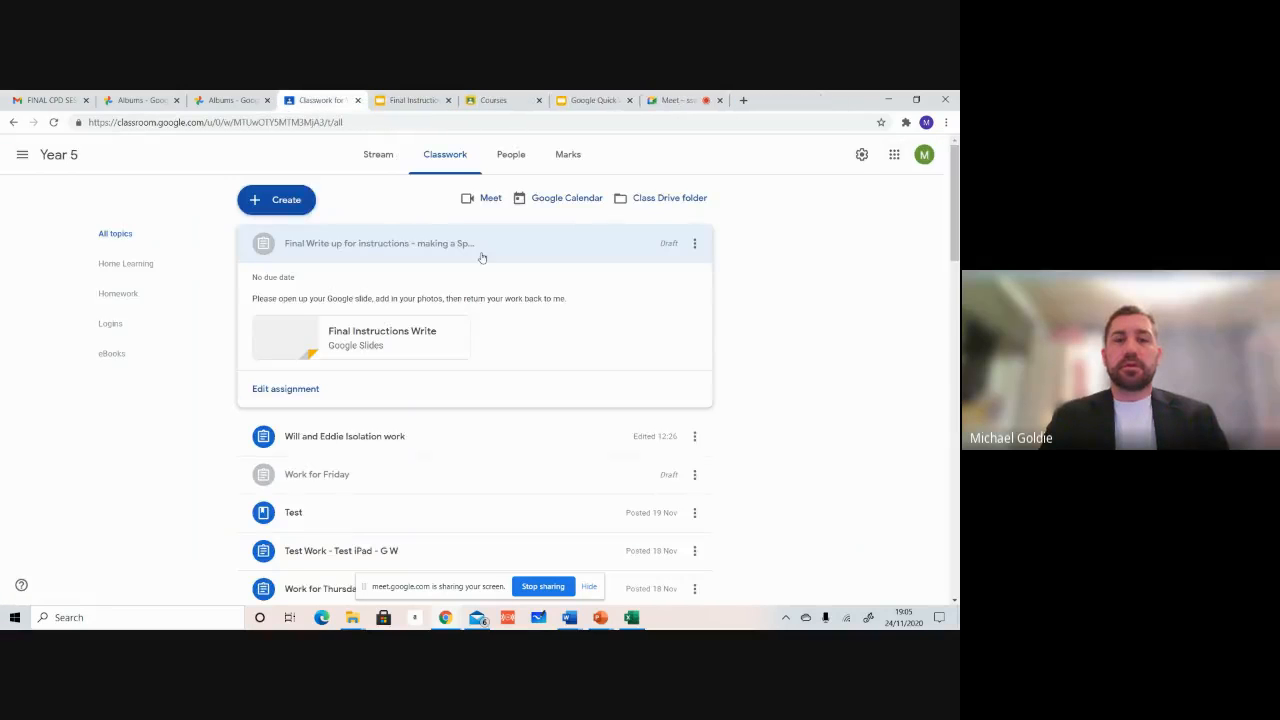
Step: Edit the draft assignment so the Final Instructions Write slides use the "Make a copy for each student" option
{"action": "left_click", "coordinate": [290, 389]}
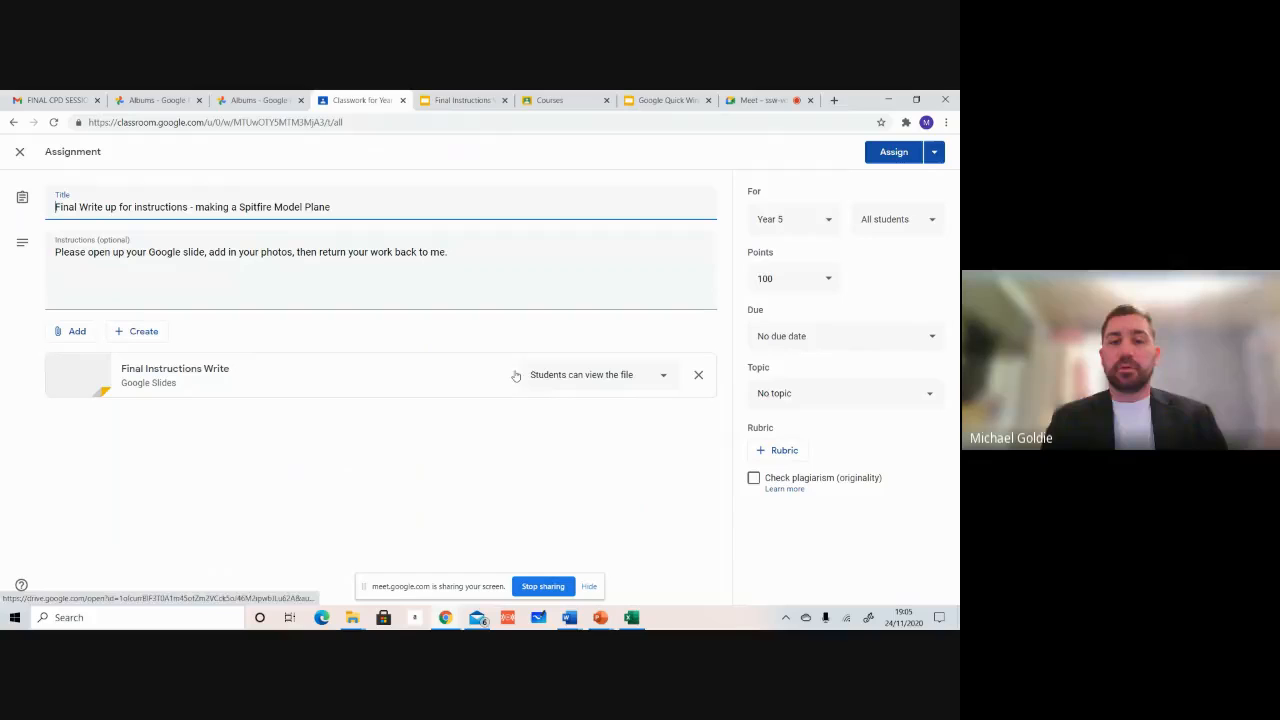
{"action": "left_click", "coordinate": [665, 378]}
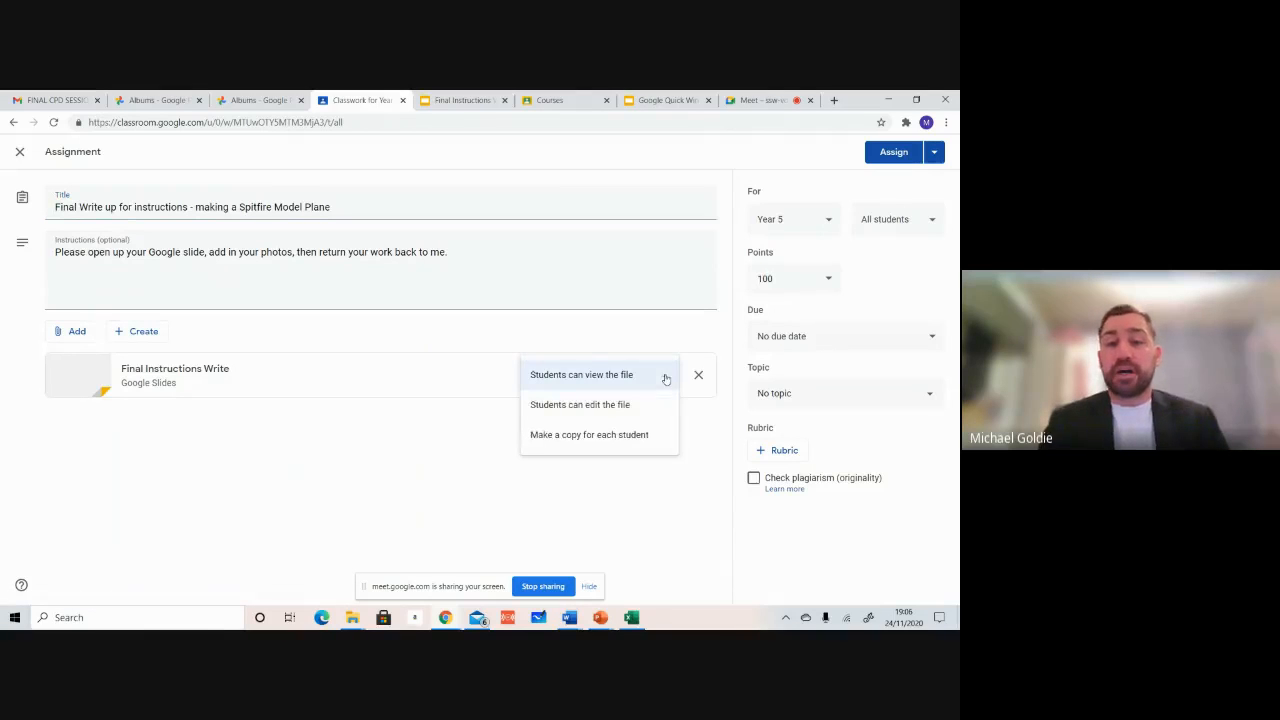
{"action": "left_click", "coordinate": [601, 436]}
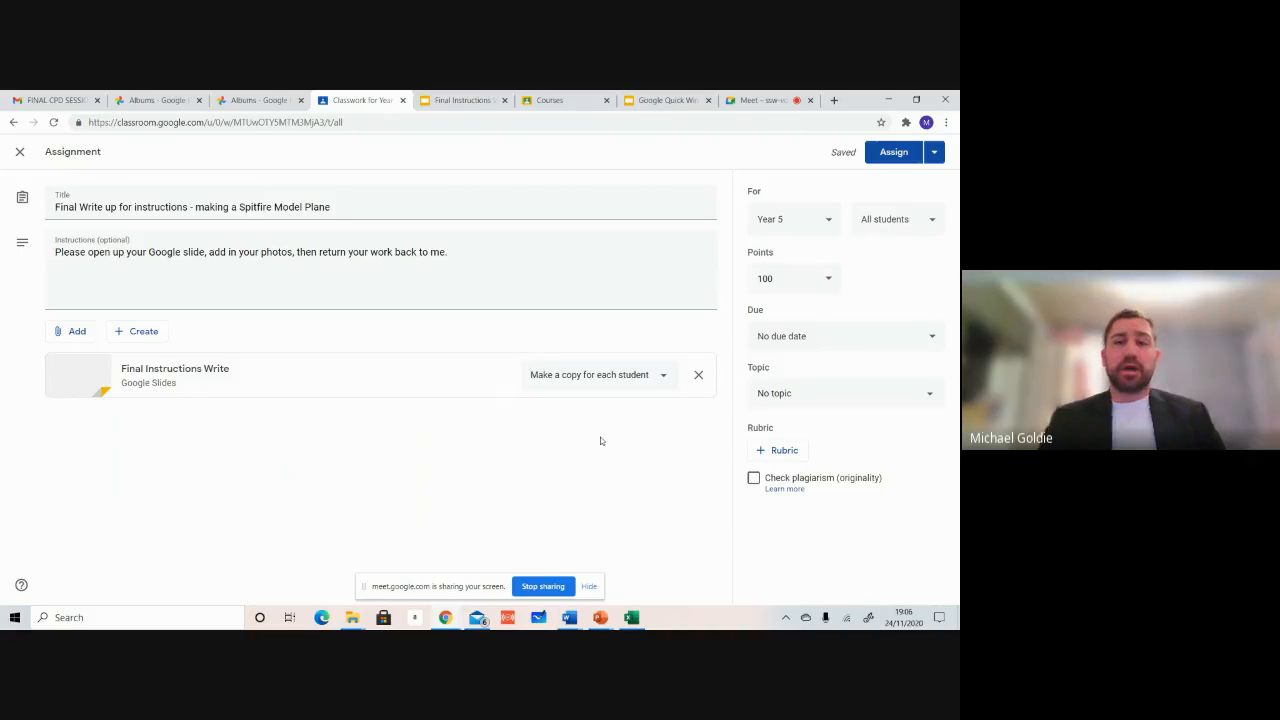
Step: Switch to the Google Photos account holding the class photos and create a new album titled "Test DT Planes"
{"action": "left_click", "coordinate": [156, 101]}
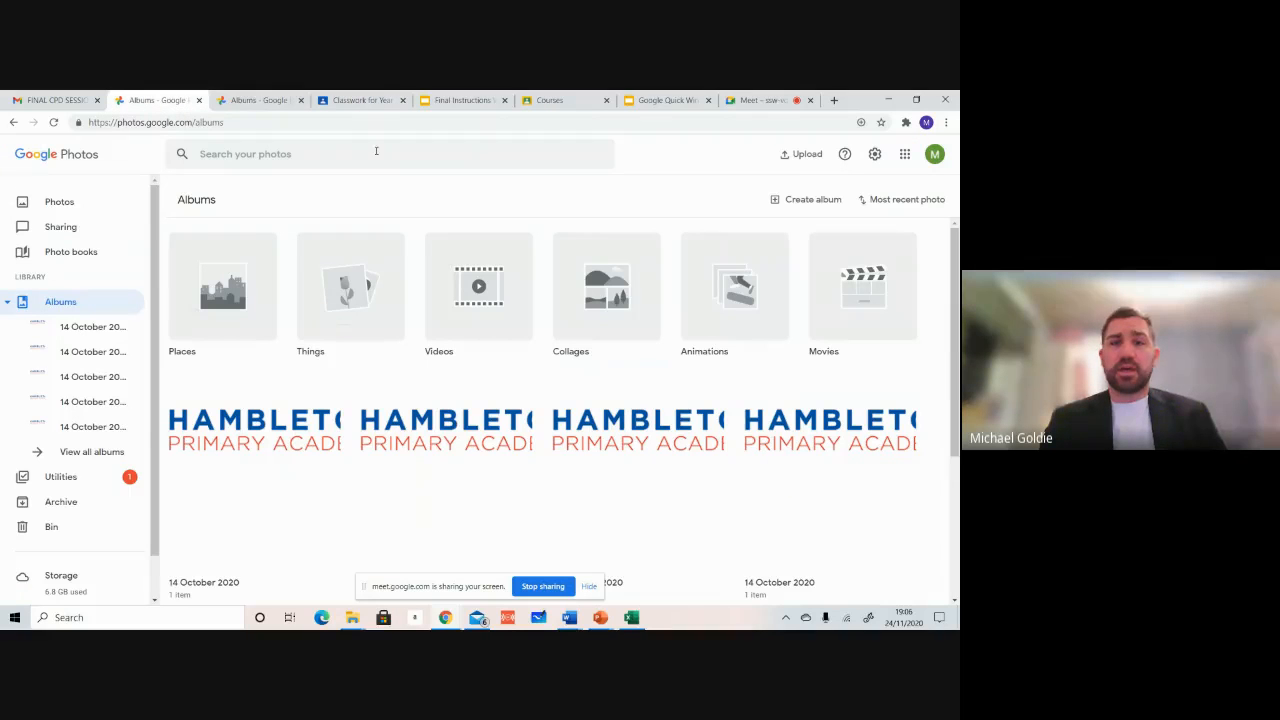
{"action": "left_click", "coordinate": [254, 99]}
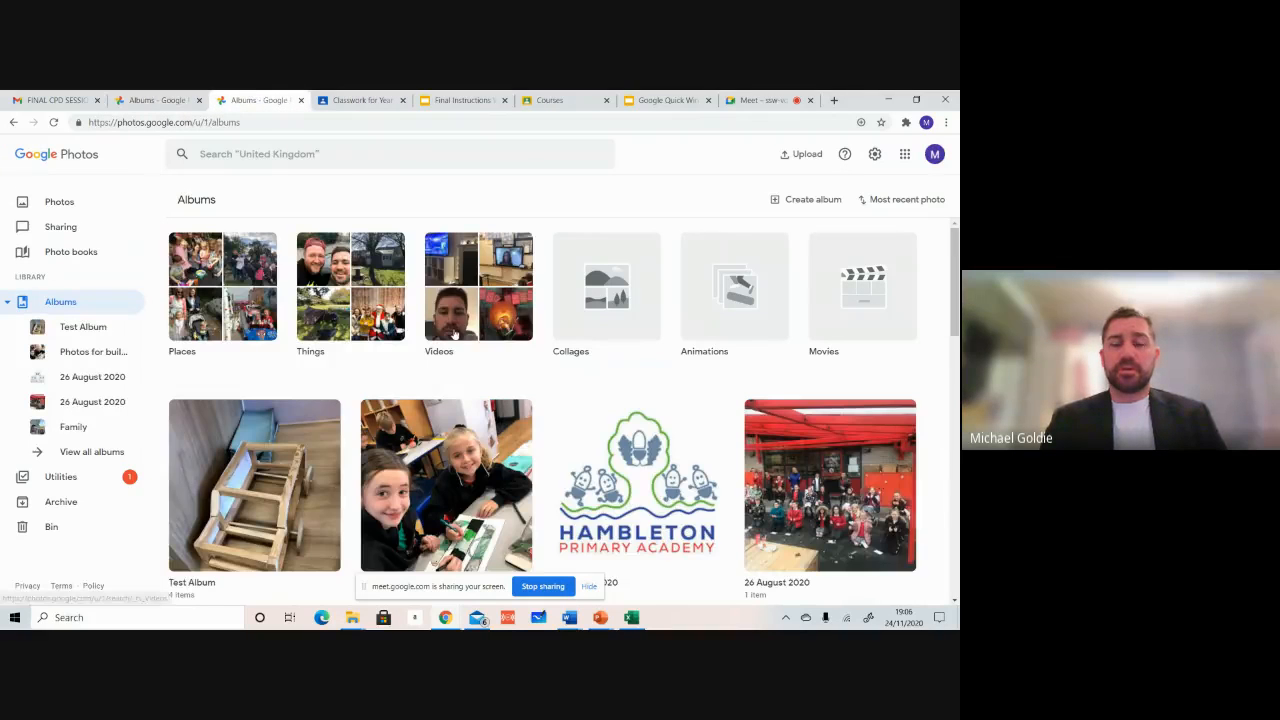
{"action": "scroll", "coordinate": [453, 334], "scroll_direction": "down", "scroll_amount": 2}
{"action": "scroll", "coordinate": [453, 334], "scroll_direction": "down", "scroll_amount": 1}
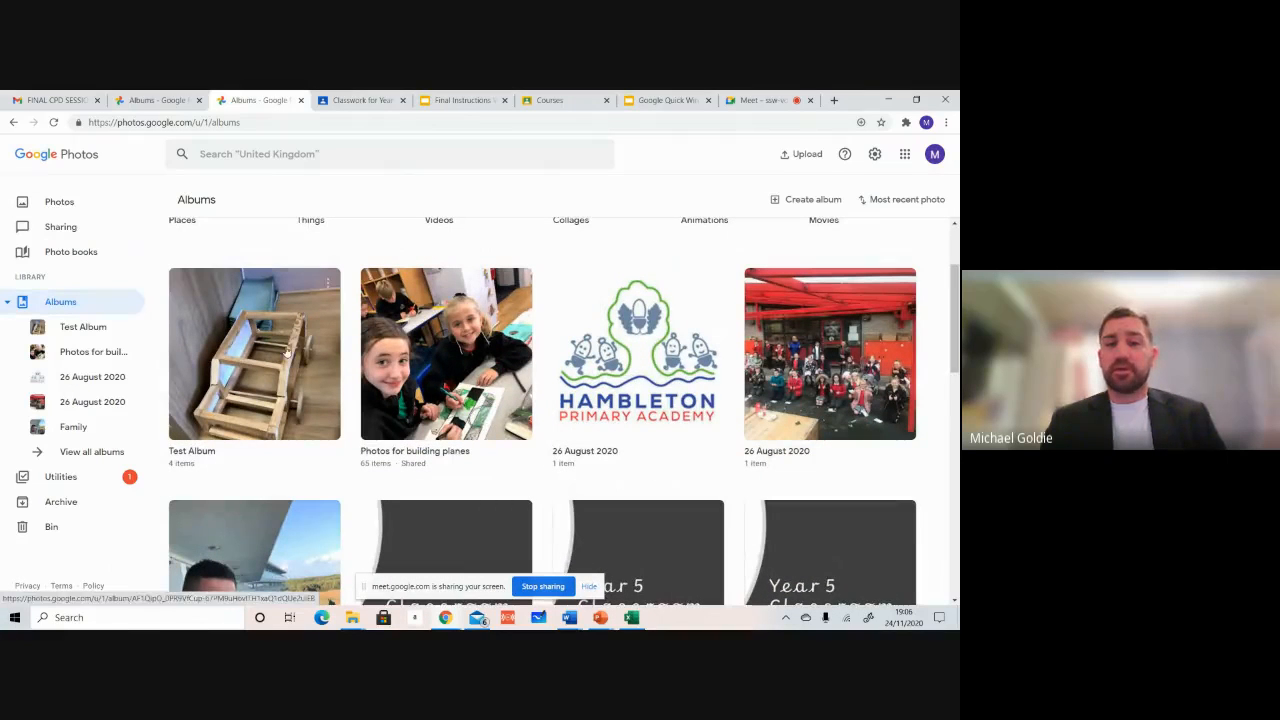
{"action": "scroll", "coordinate": [616, 456], "scroll_direction": "down", "scroll_amount": 5}
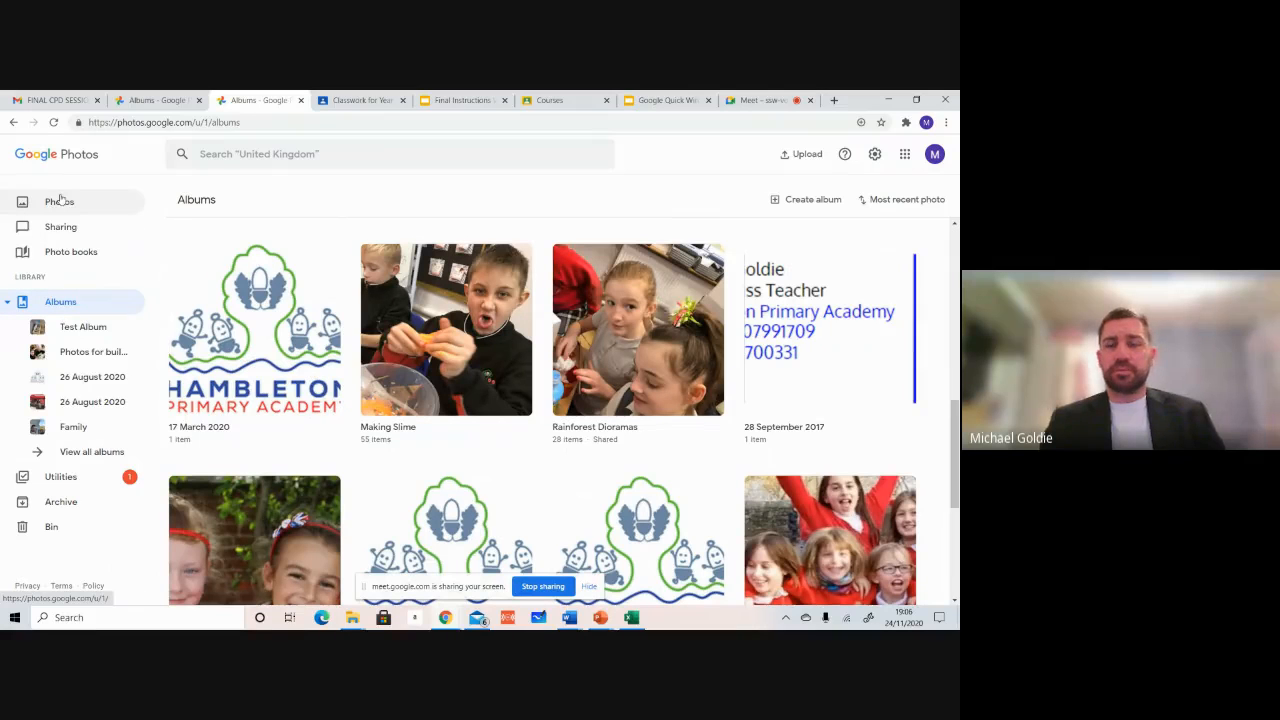
{"action": "left_click", "coordinate": [808, 200]}
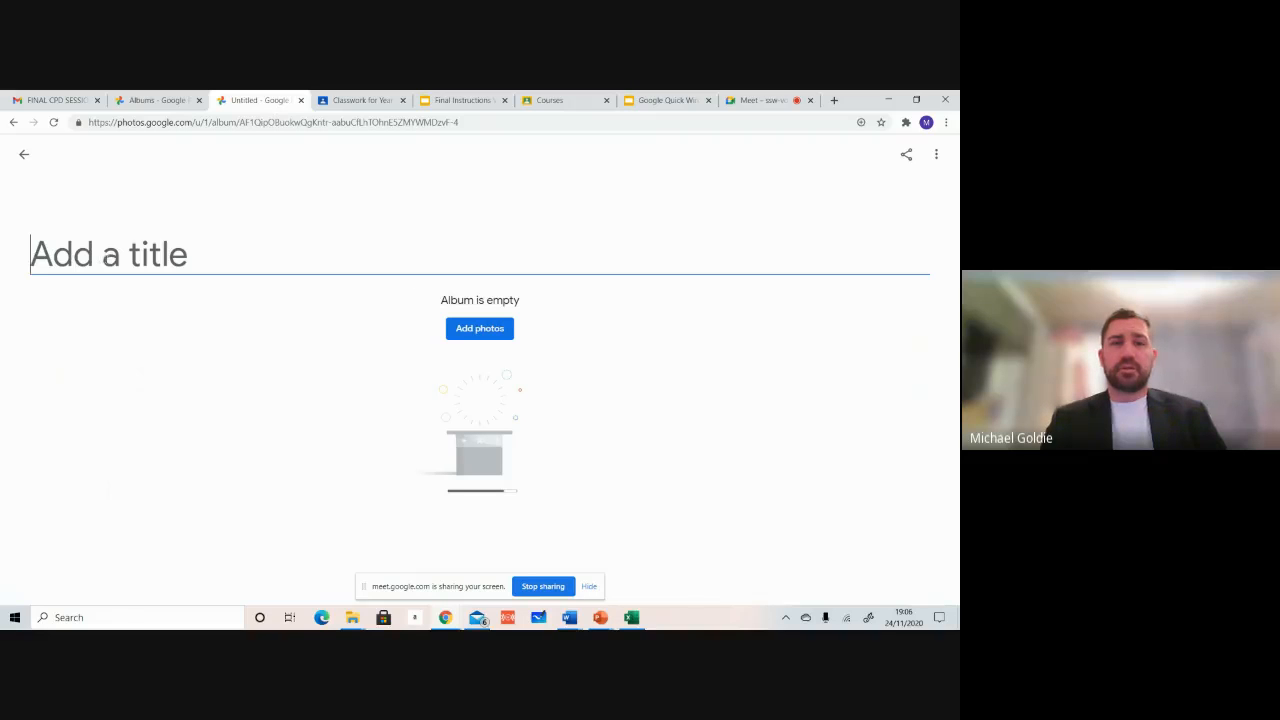
{"action": "type", "text": "Test D"}
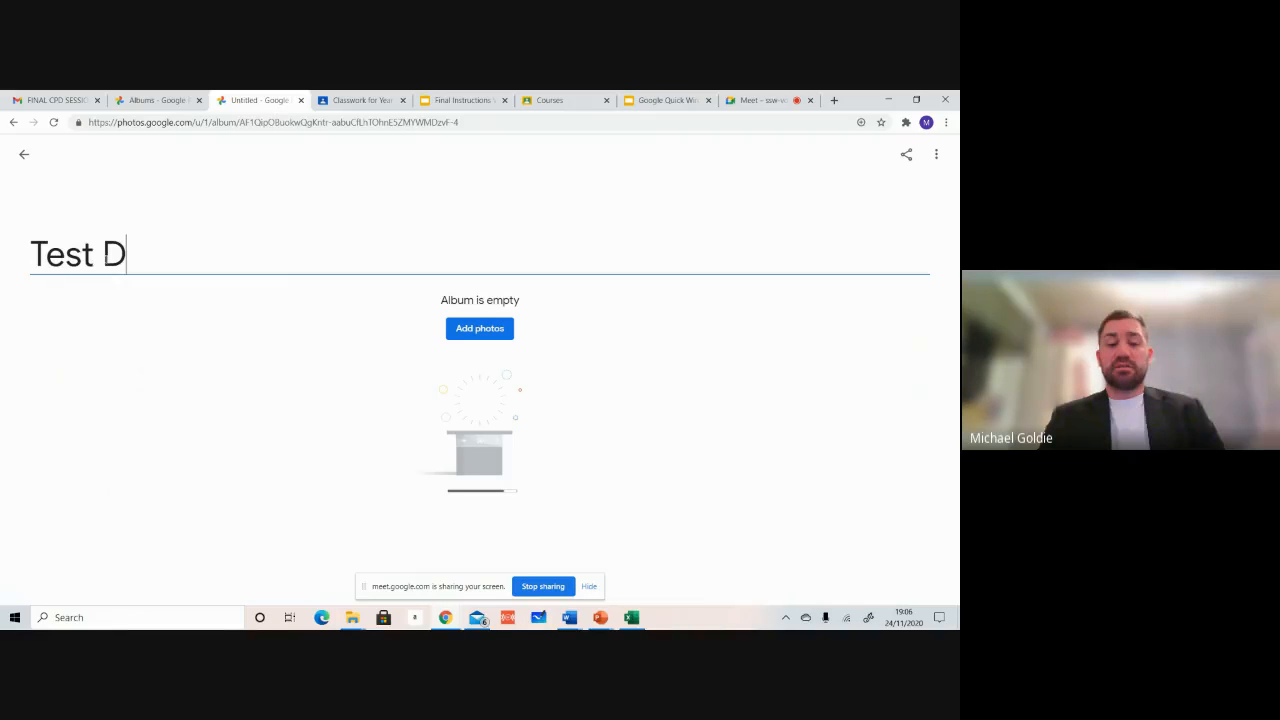
{"action": "type", "text": "T Planes"}
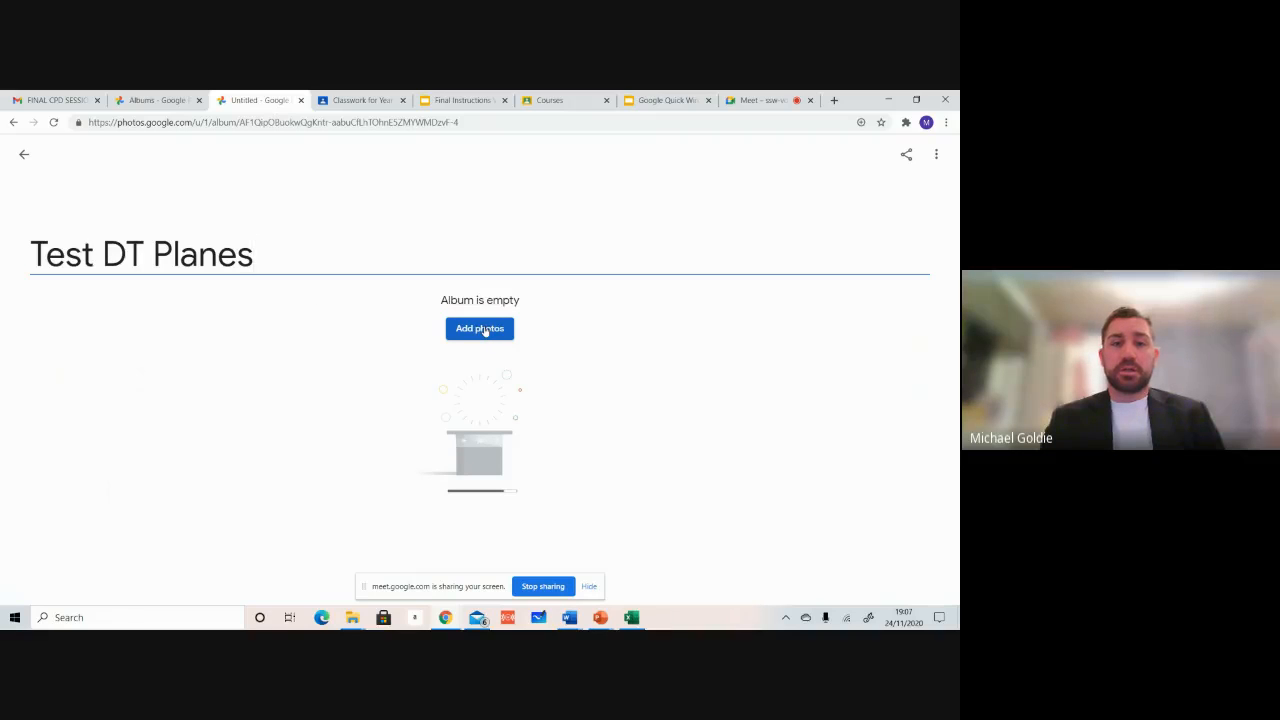
Step: Add the four wooden model photos dated Thu, 19 Nov to the Test DT Planes album
{"action": "left_click", "coordinate": [484, 330]}
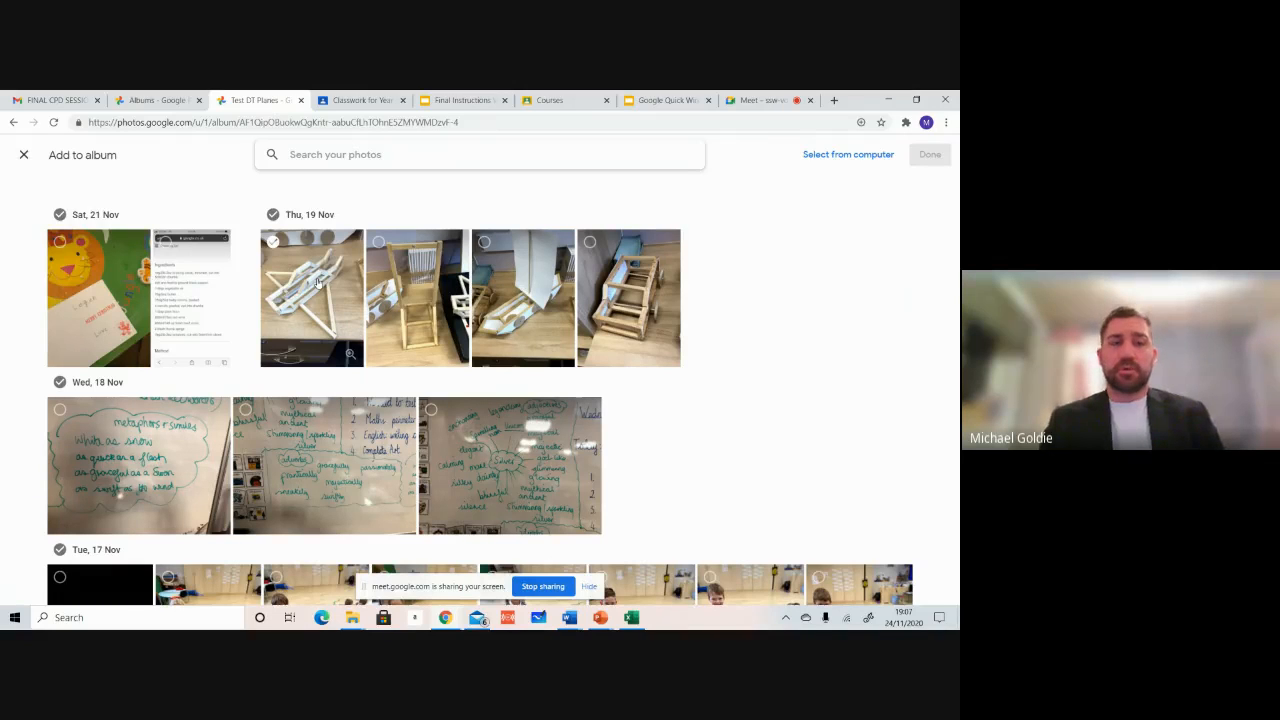
{"action": "left_click", "coordinate": [318, 283]}
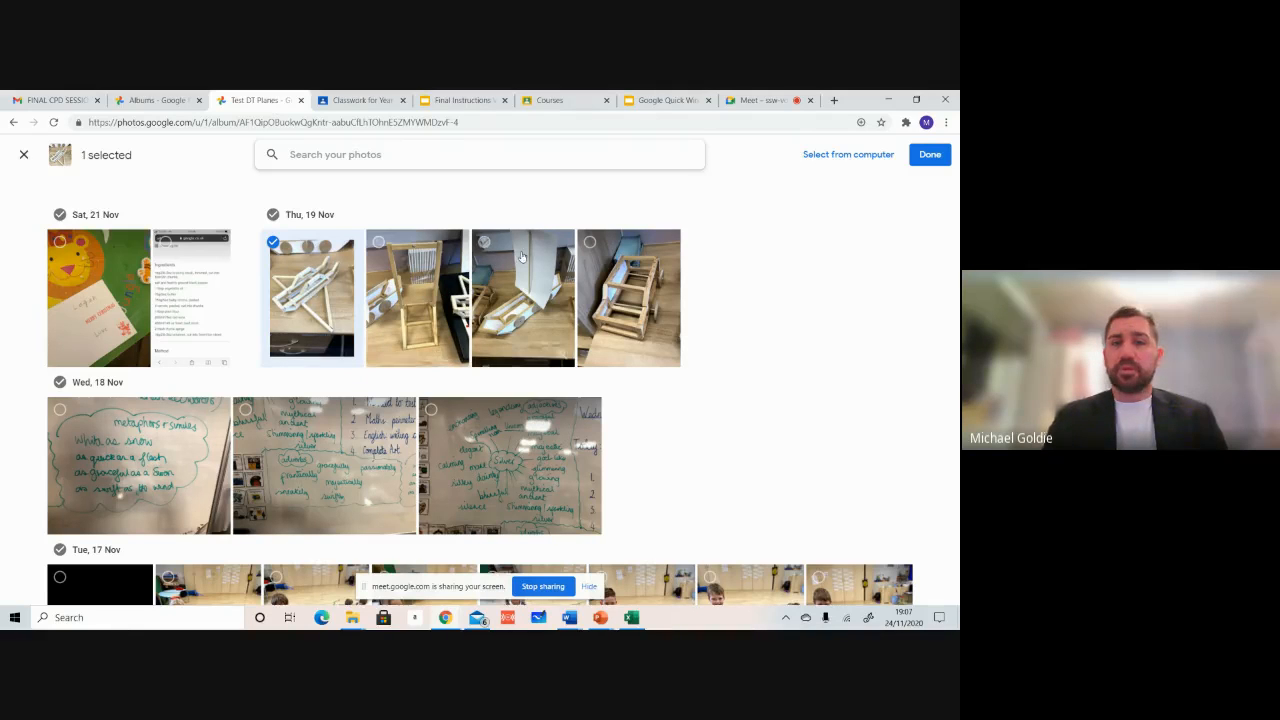
{"action": "left_click", "coordinate": [519, 311]}
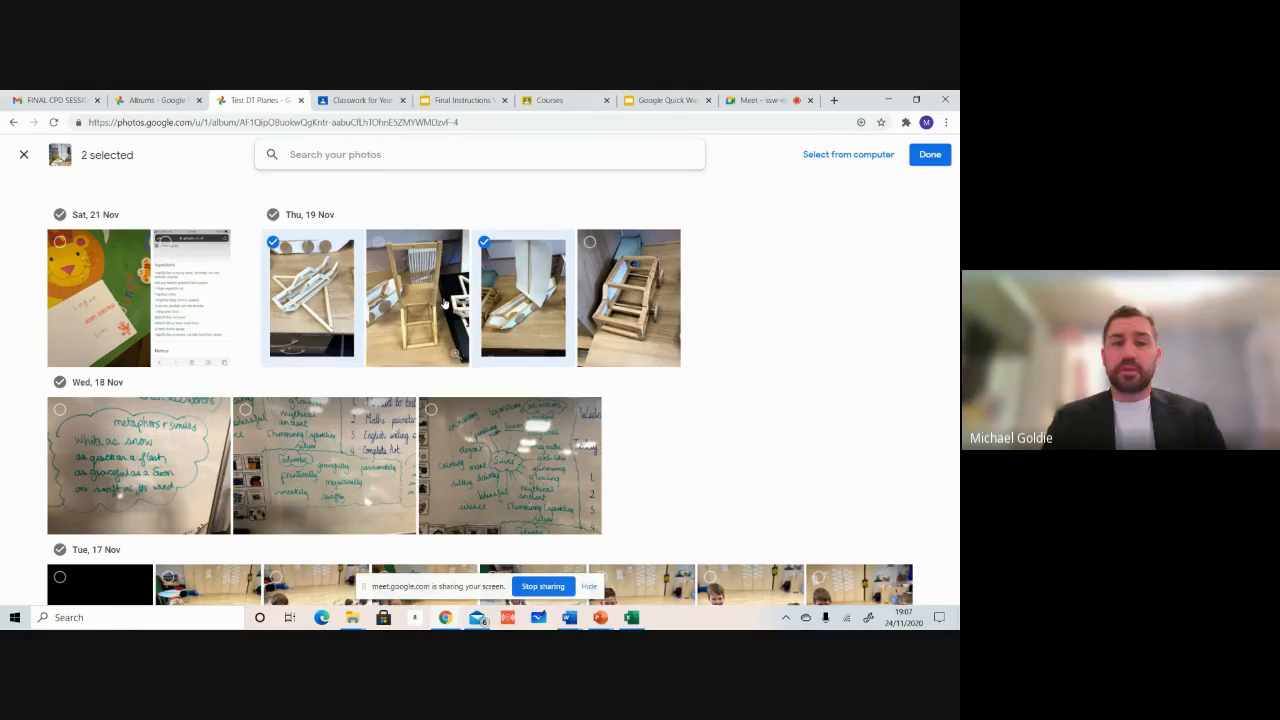
{"action": "left_click", "coordinate": [418, 298]}
{"action": "left_click", "coordinate": [632, 286]}
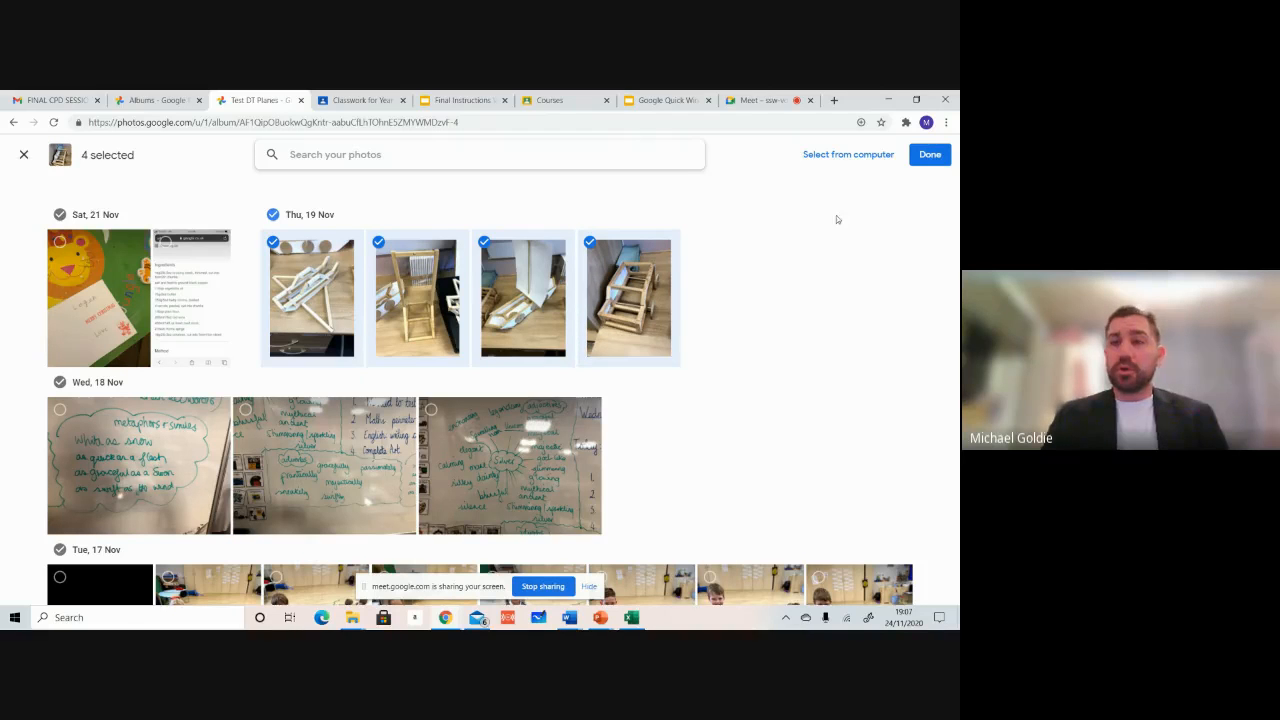
{"action": "left_click", "coordinate": [930, 155]}
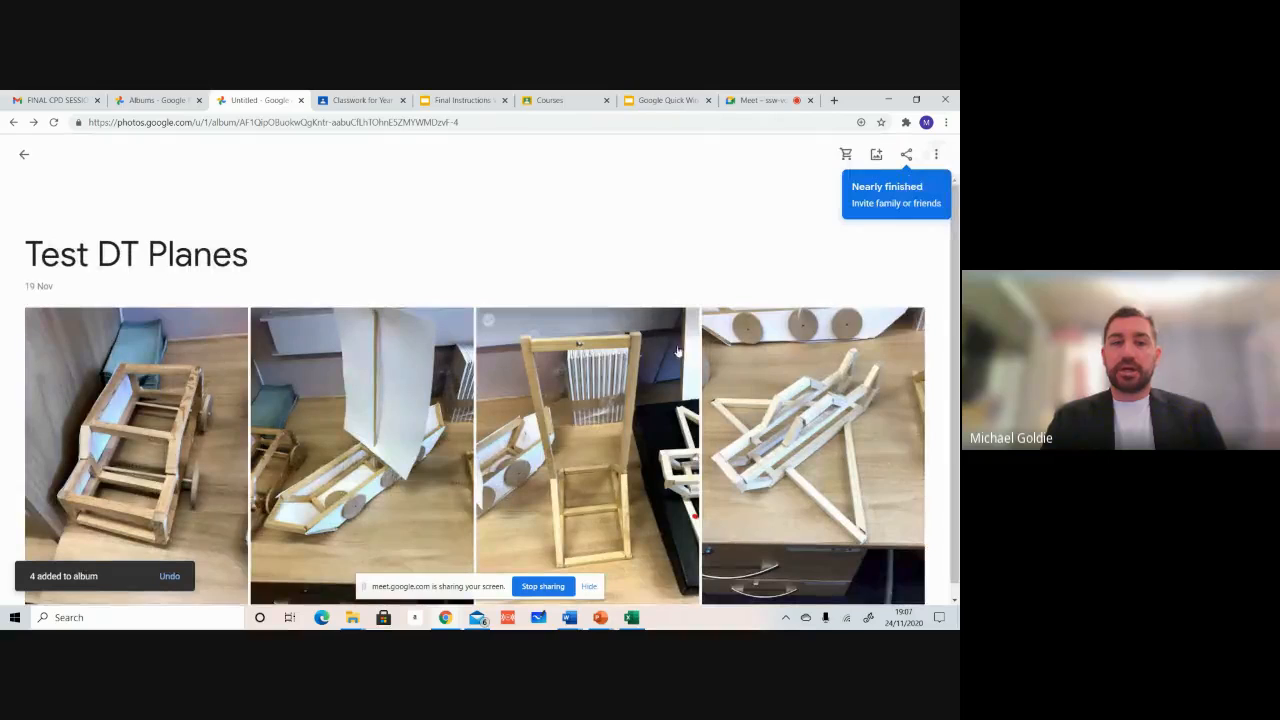
Step: Create a shareable link for the Test DT Planes album
{"action": "left_click", "coordinate": [907, 157]}
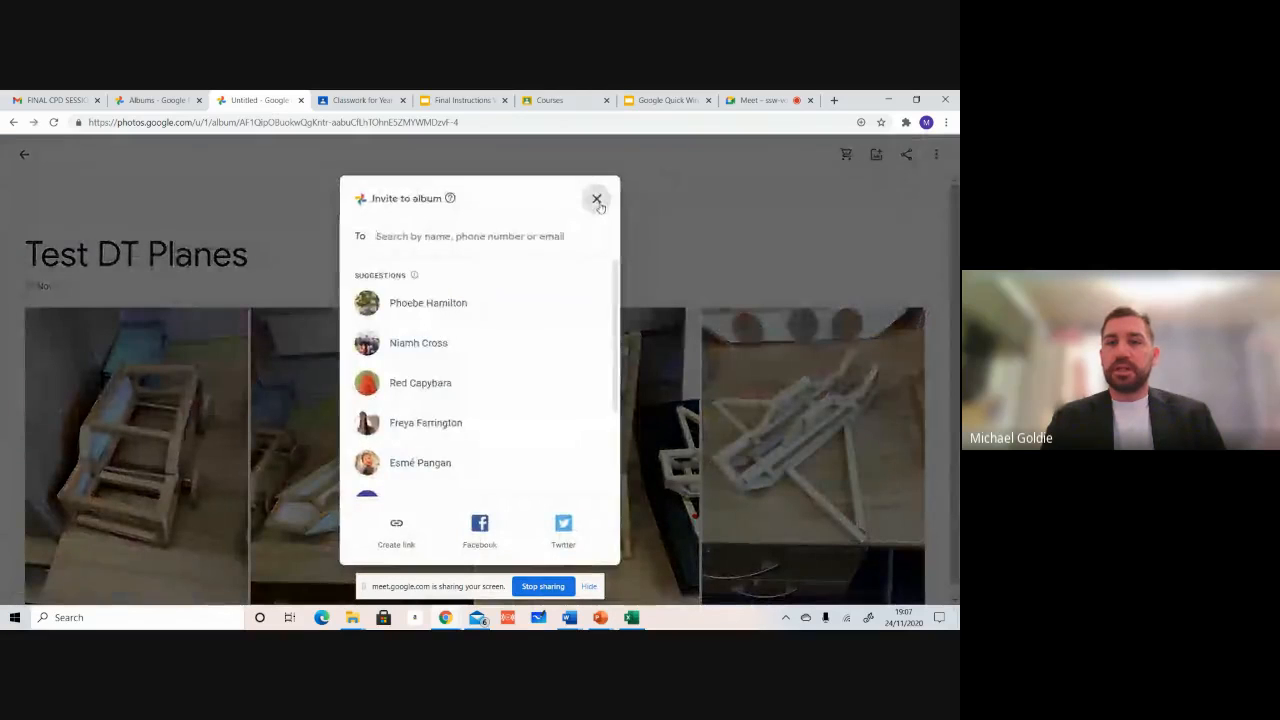
{"action": "left_click", "coordinate": [597, 200]}
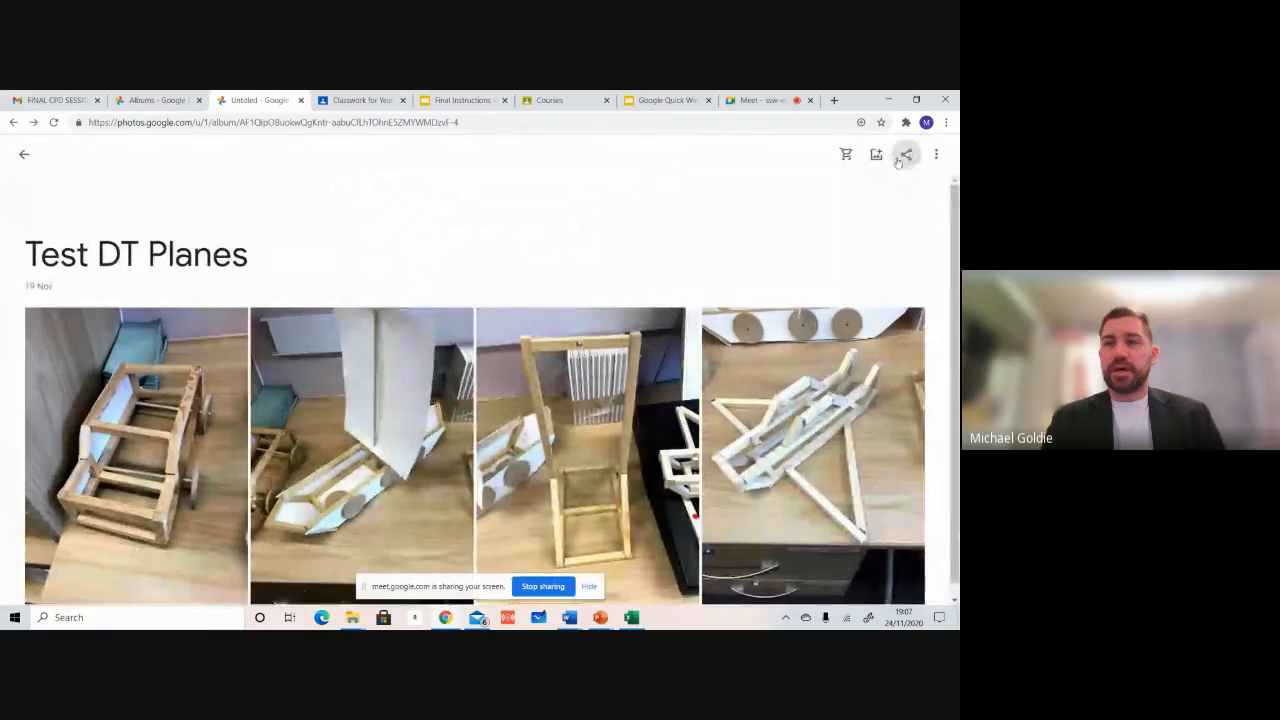
{"action": "left_click", "coordinate": [907, 157]}
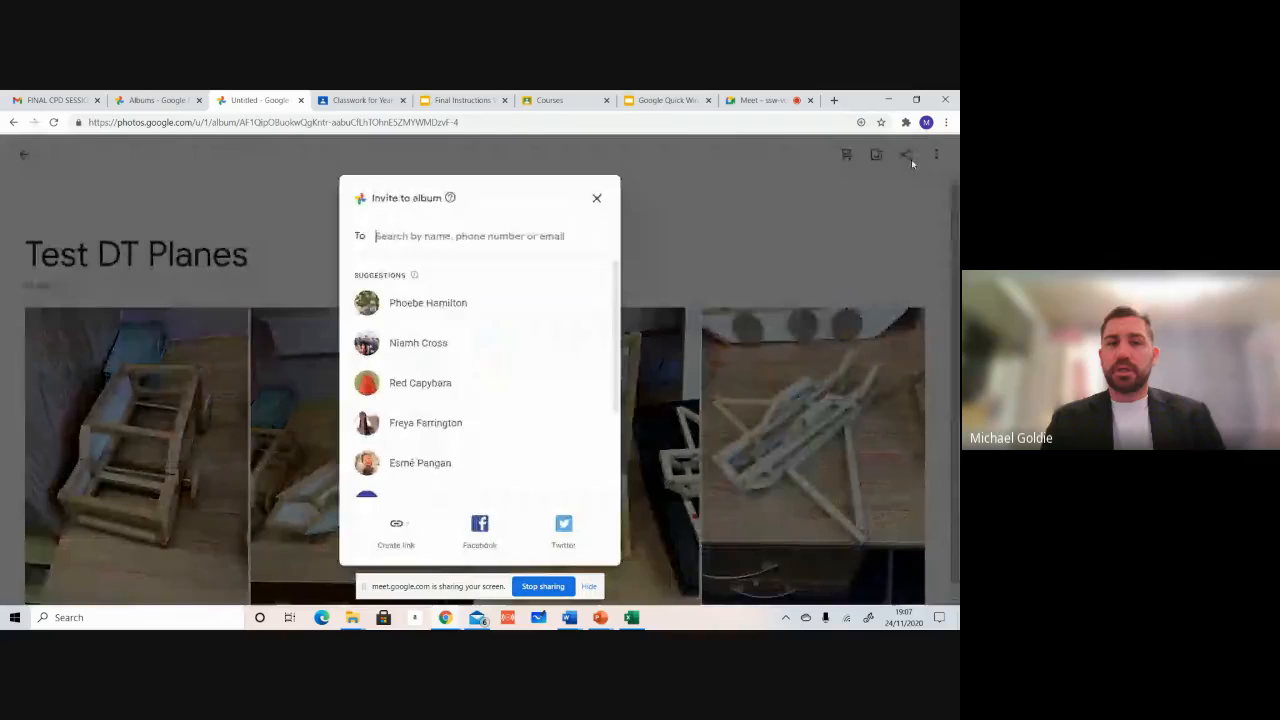
{"action": "left_click", "coordinate": [396, 531]}
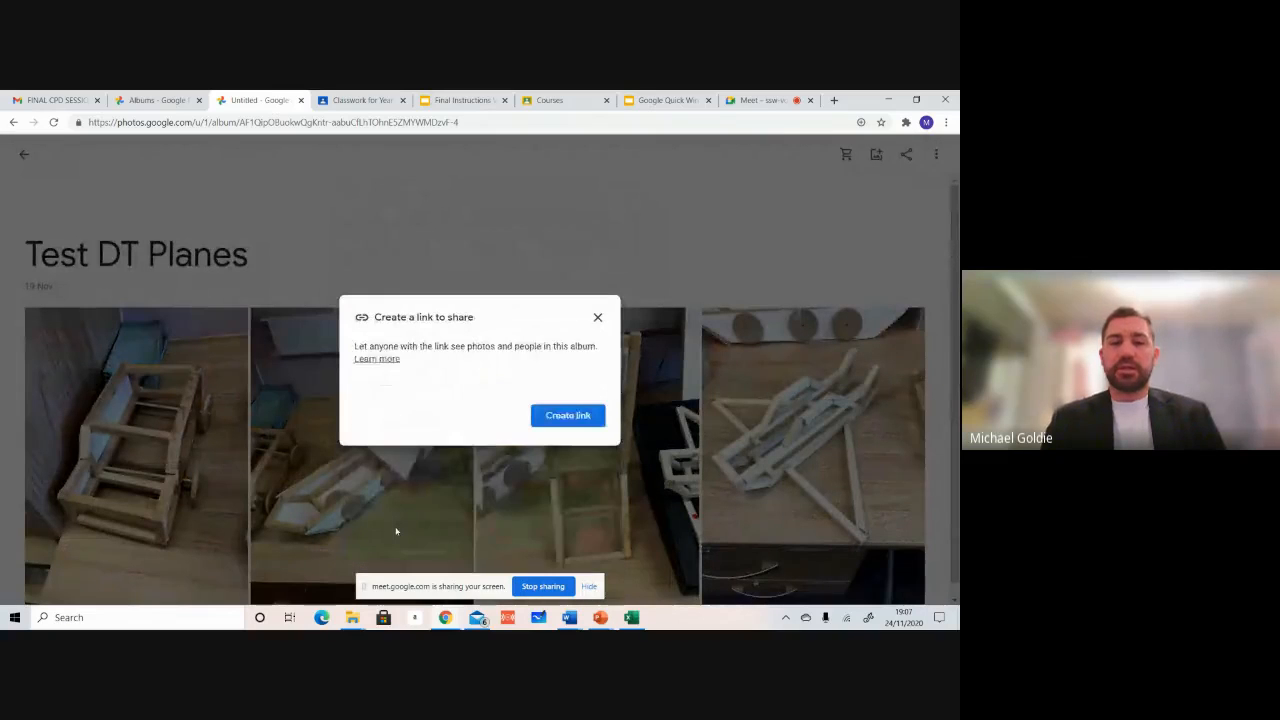
{"action": "left_click", "coordinate": [560, 417]}
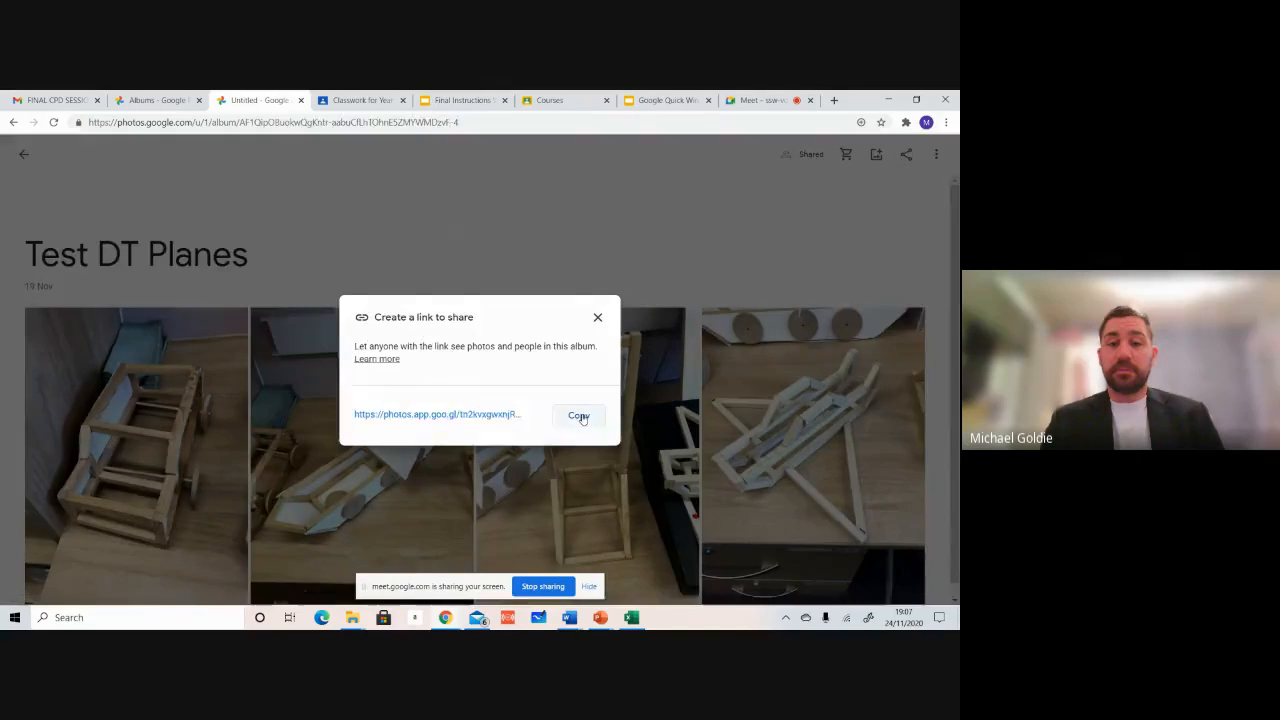
Step: Copy the Test DT Planes album's share link and attach it as a link to the Spitfire Model Plane assignment in Google Classroom
{"action": "left_click", "coordinate": [581, 417]}
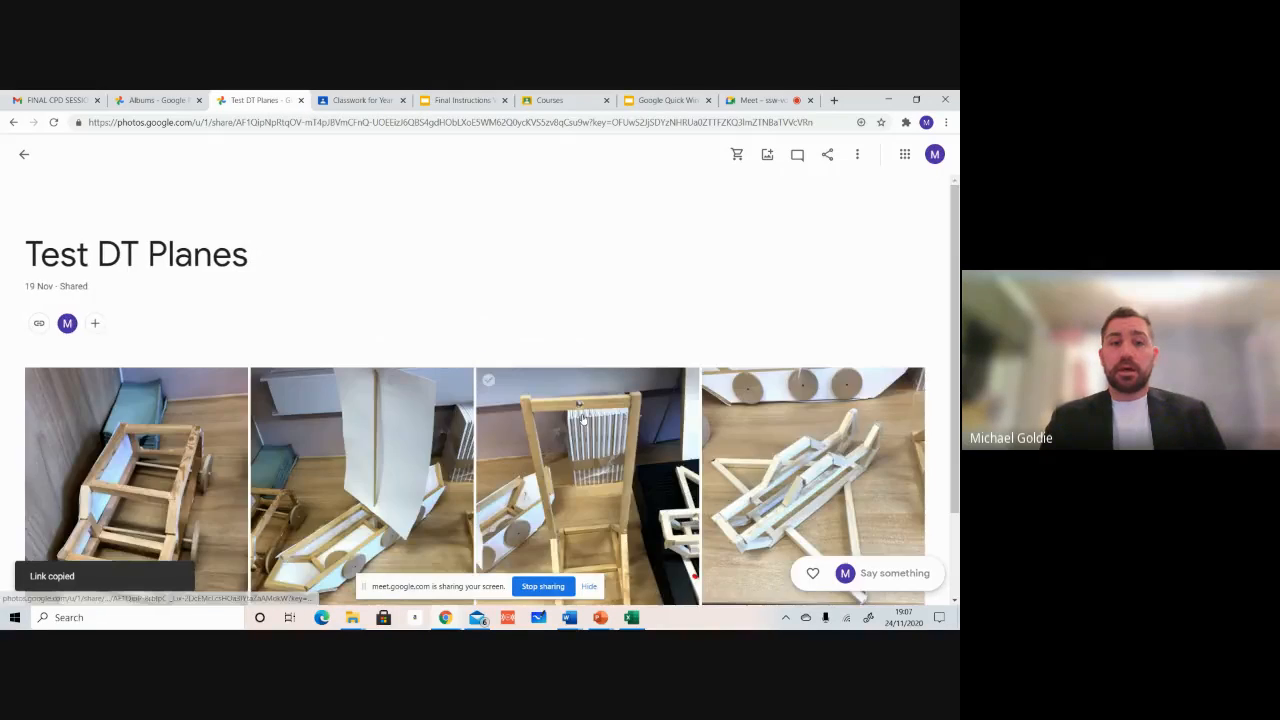
{"action": "left_click", "coordinate": [455, 100]}
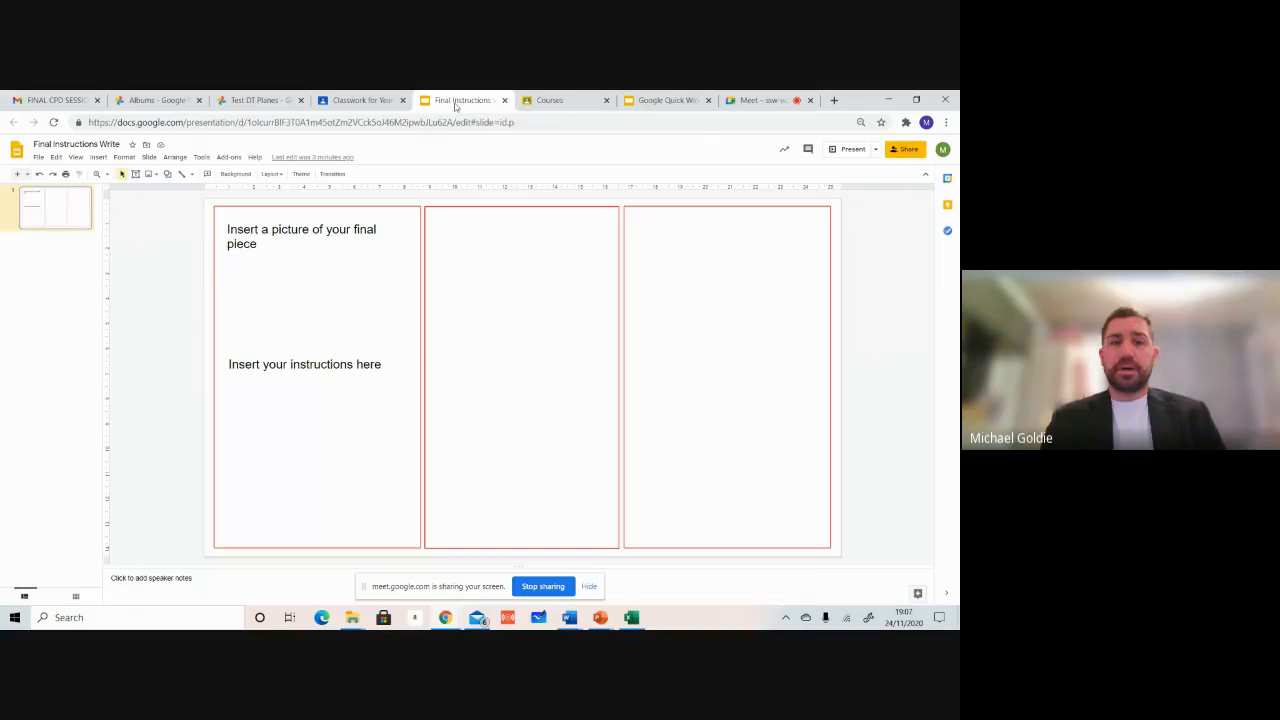
{"action": "left_click", "coordinate": [350, 101]}
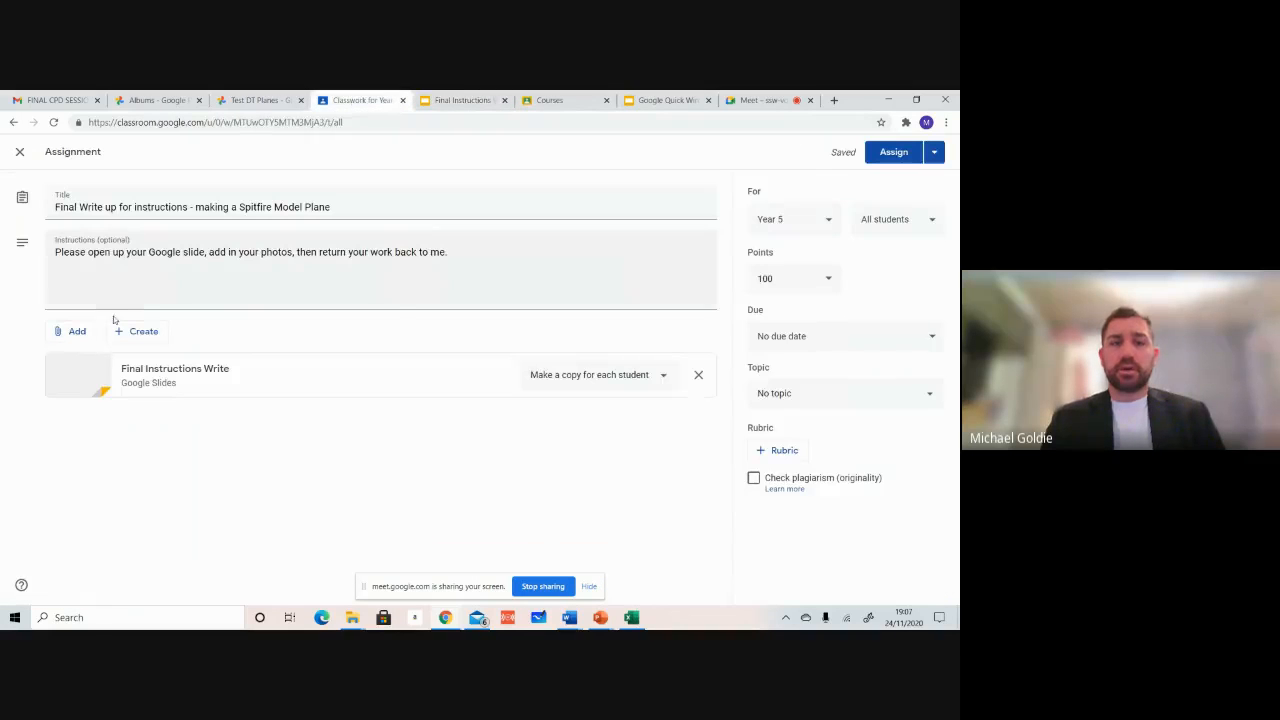
{"action": "left_click", "coordinate": [79, 333]}
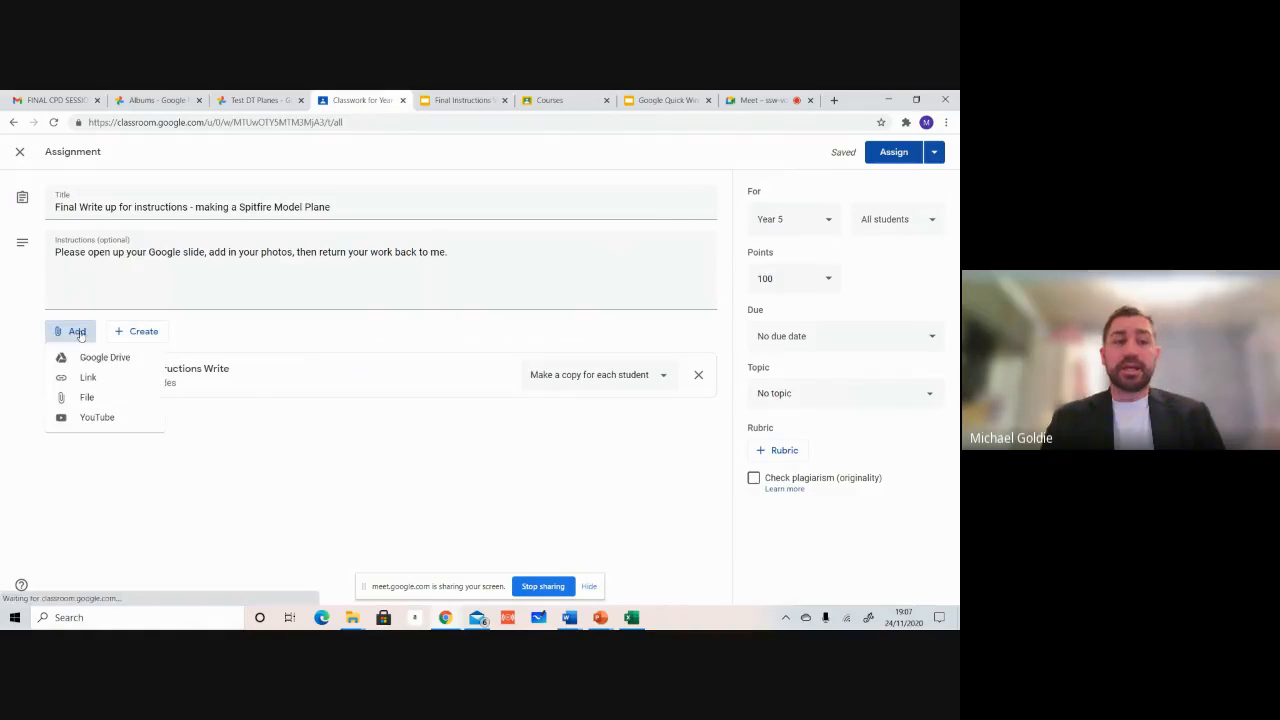
{"action": "left_click", "coordinate": [88, 378]}
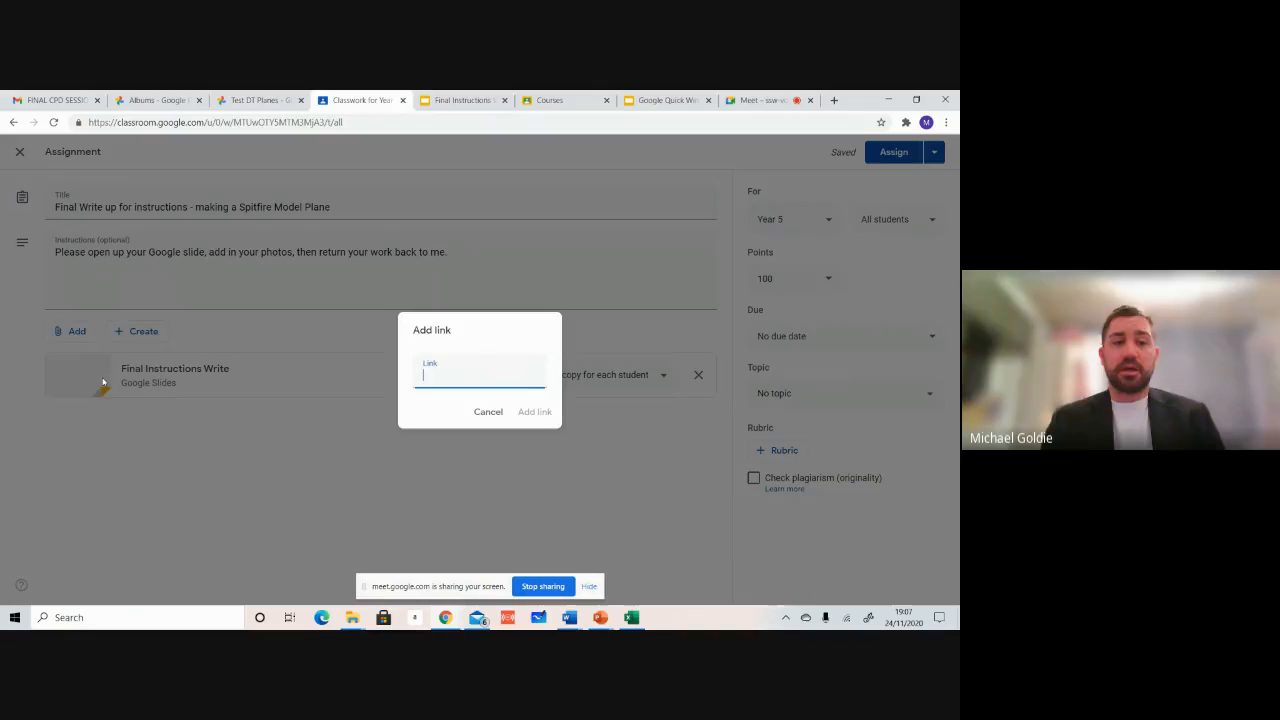
{"action": "key", "text": "ctrl+v"}
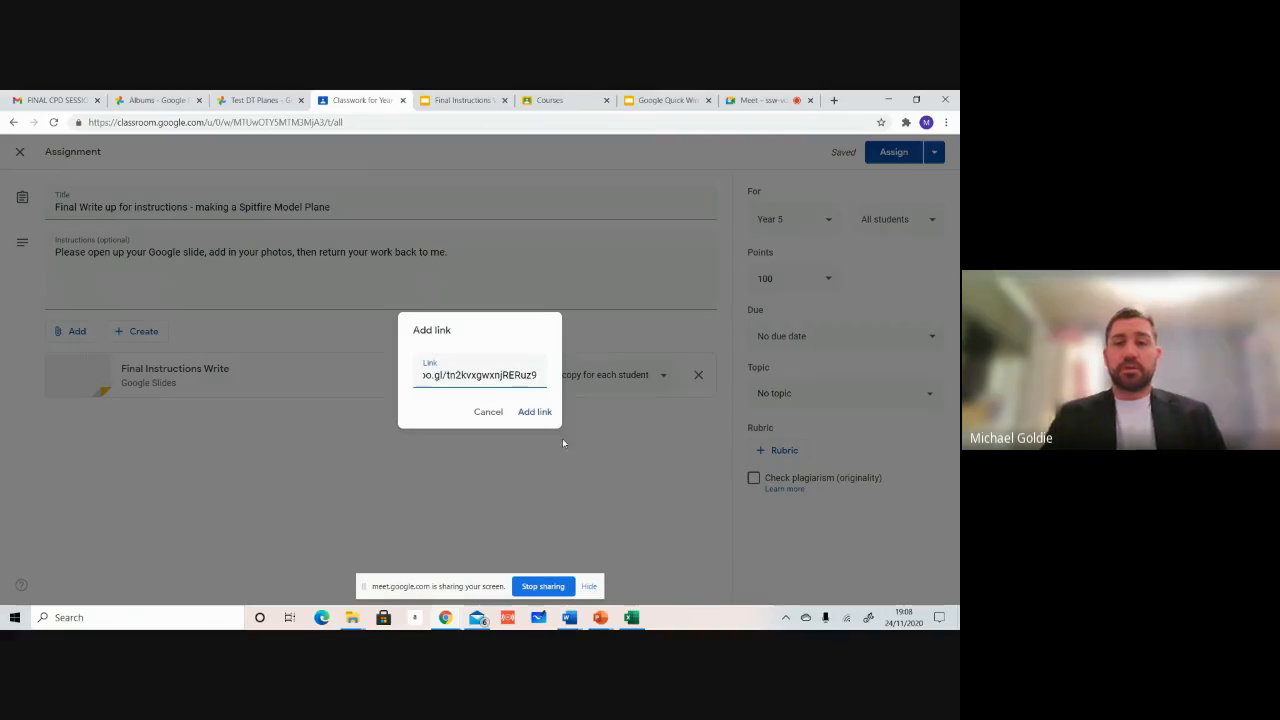
{"action": "left_click", "coordinate": [541, 411]}
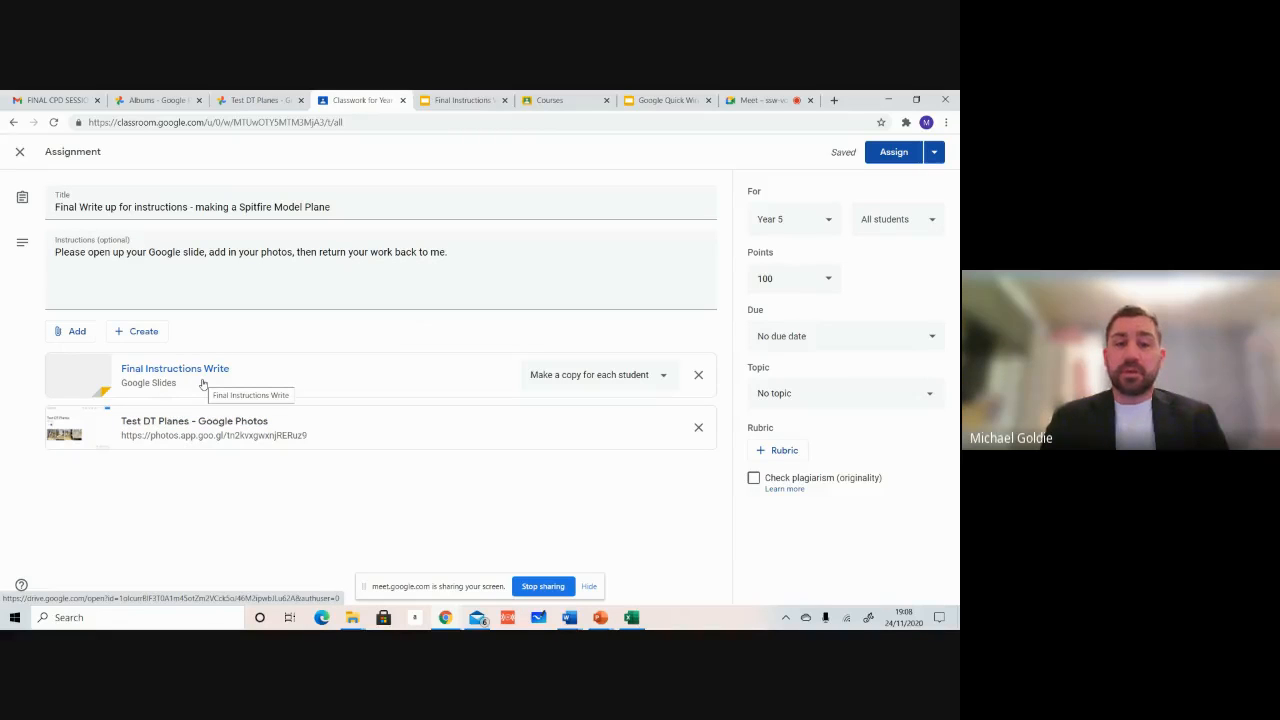
Step: Open the assignment's attached Final Instructions Write slides and its Test DT Planes album link
{"action": "left_click", "coordinate": [217, 369]}
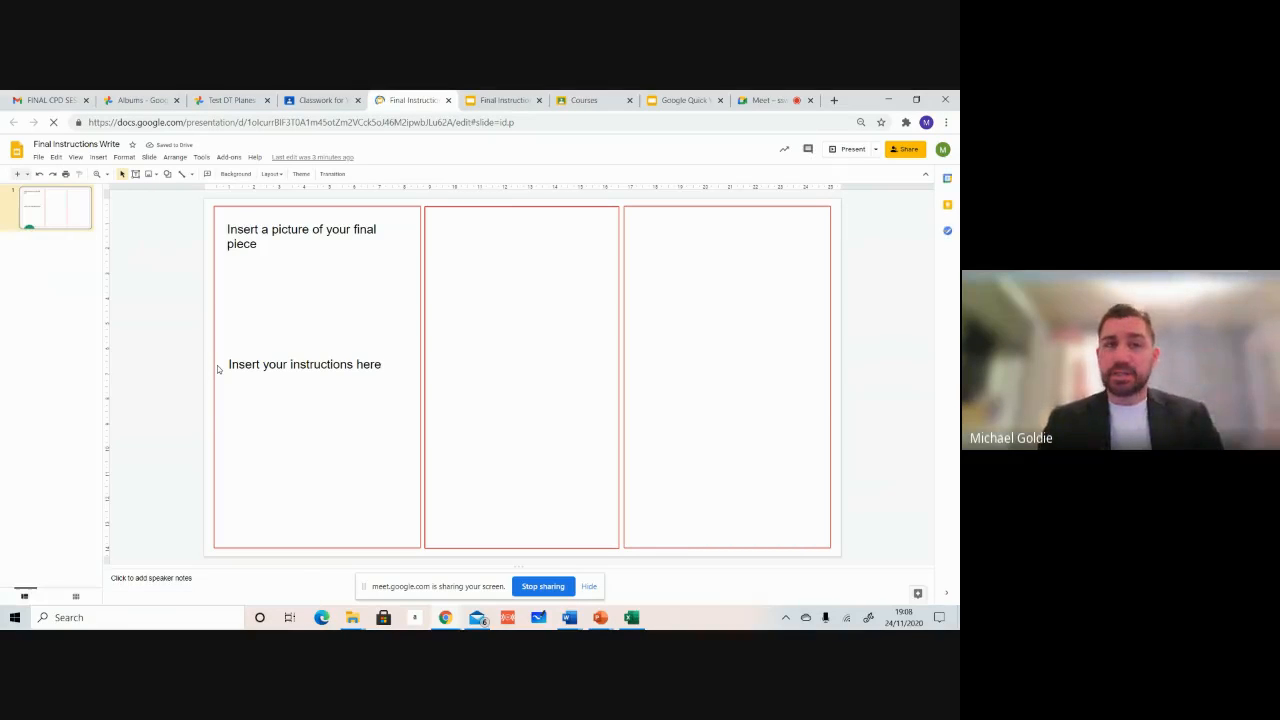
{"action": "left_click", "coordinate": [320, 100]}
{"action": "left_click", "coordinate": [216, 434]}
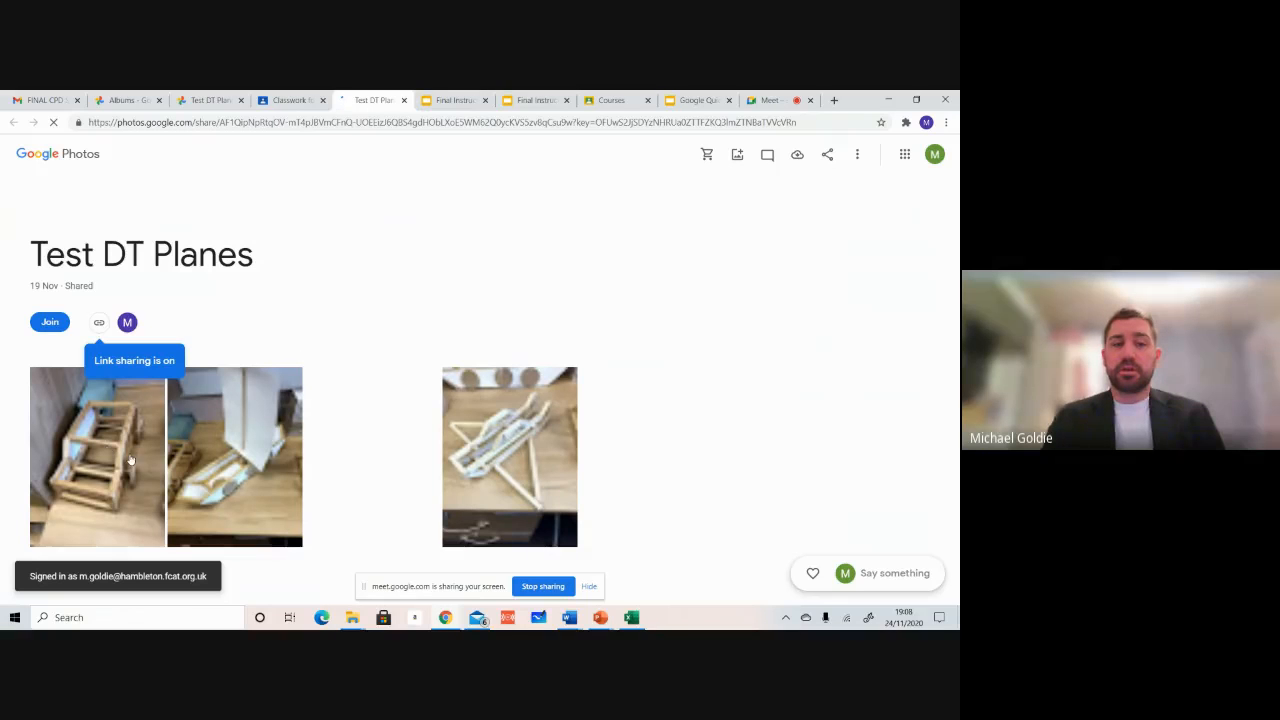
Step: Copy the last model photo in the shared Test DT Planes album and paste it into the Final Instructions Write slide
{"action": "right_click", "coordinate": [510, 460]}
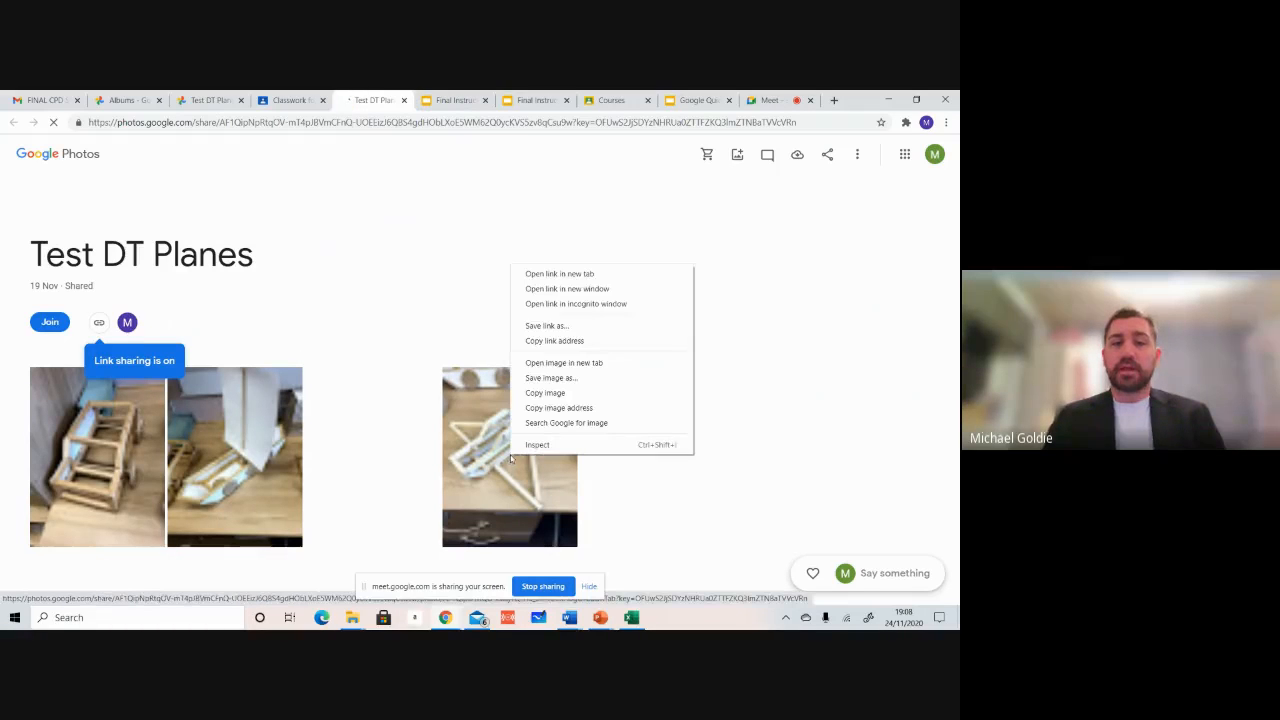
{"action": "left_click", "coordinate": [541, 395]}
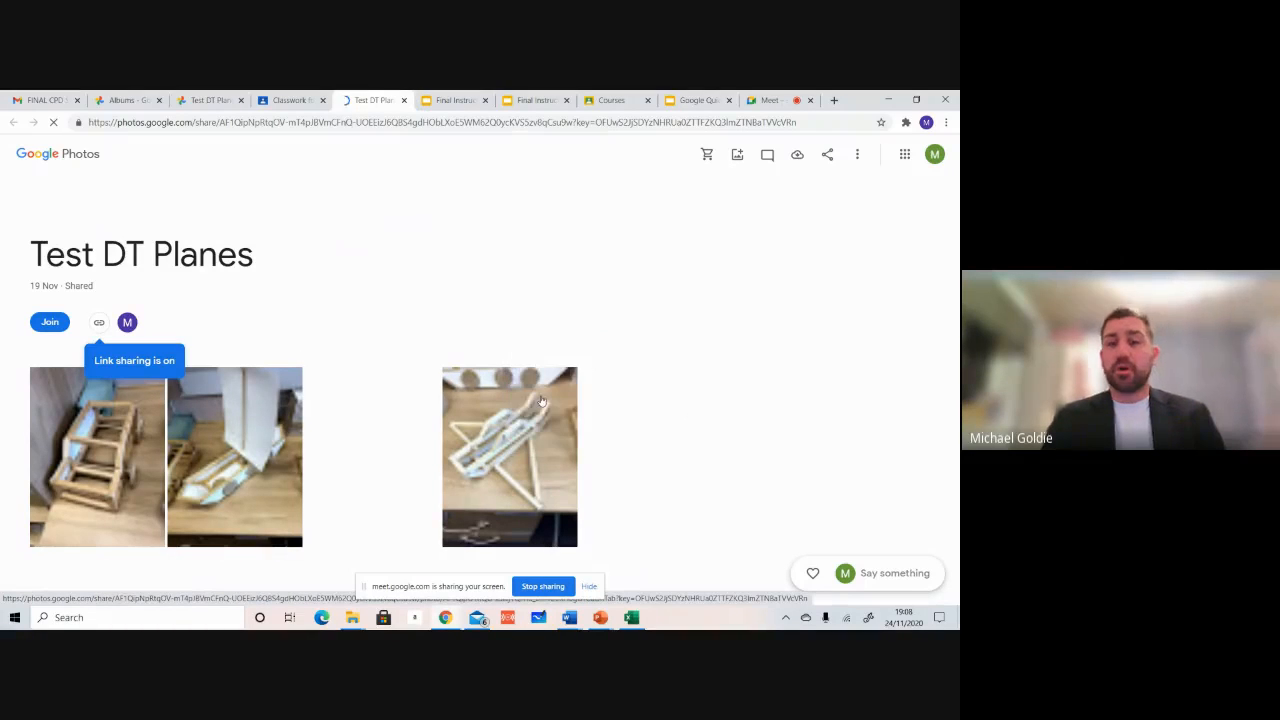
{"action": "left_click", "coordinate": [296, 103]}
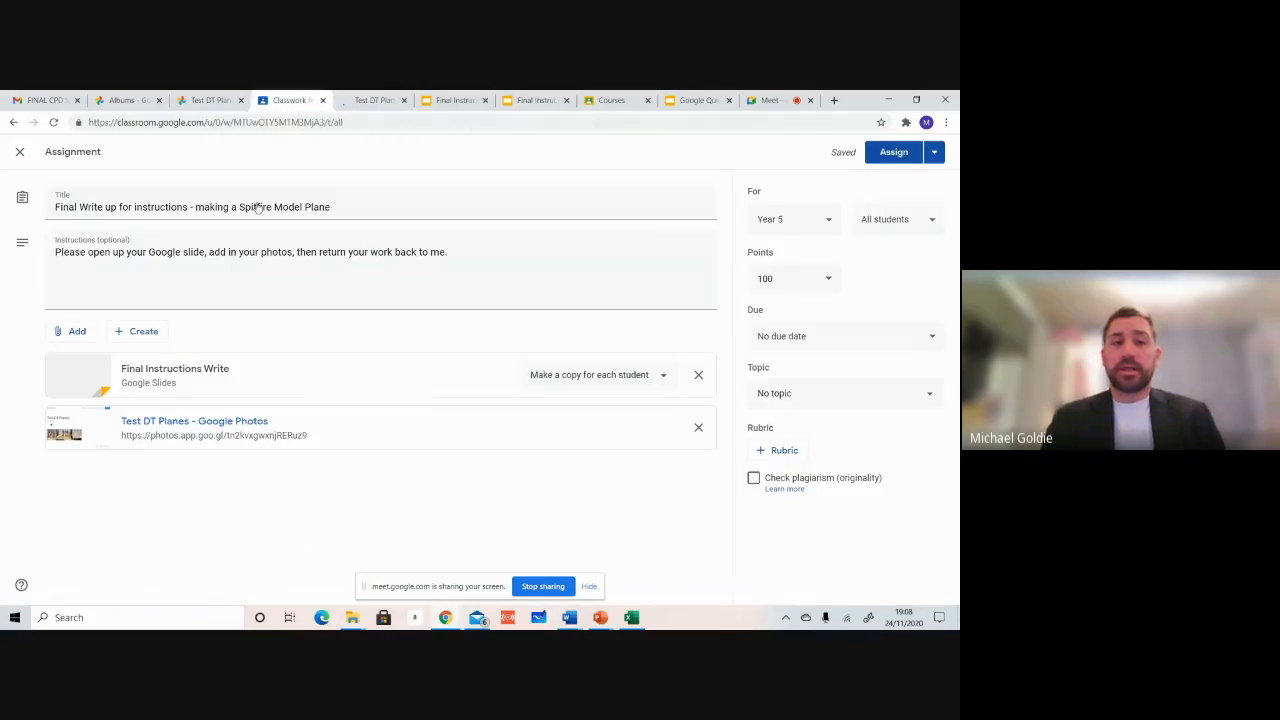
{"action": "left_click", "coordinate": [452, 102]}
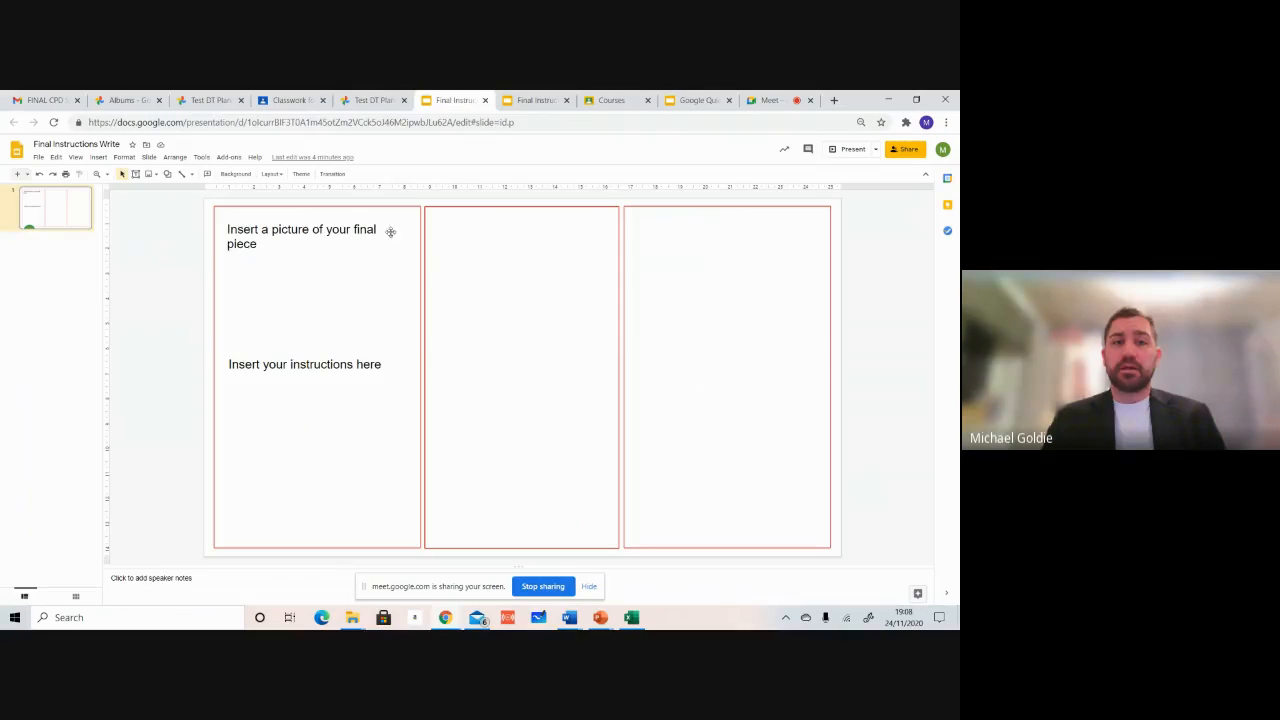
{"action": "right_click", "coordinate": [335, 277]}
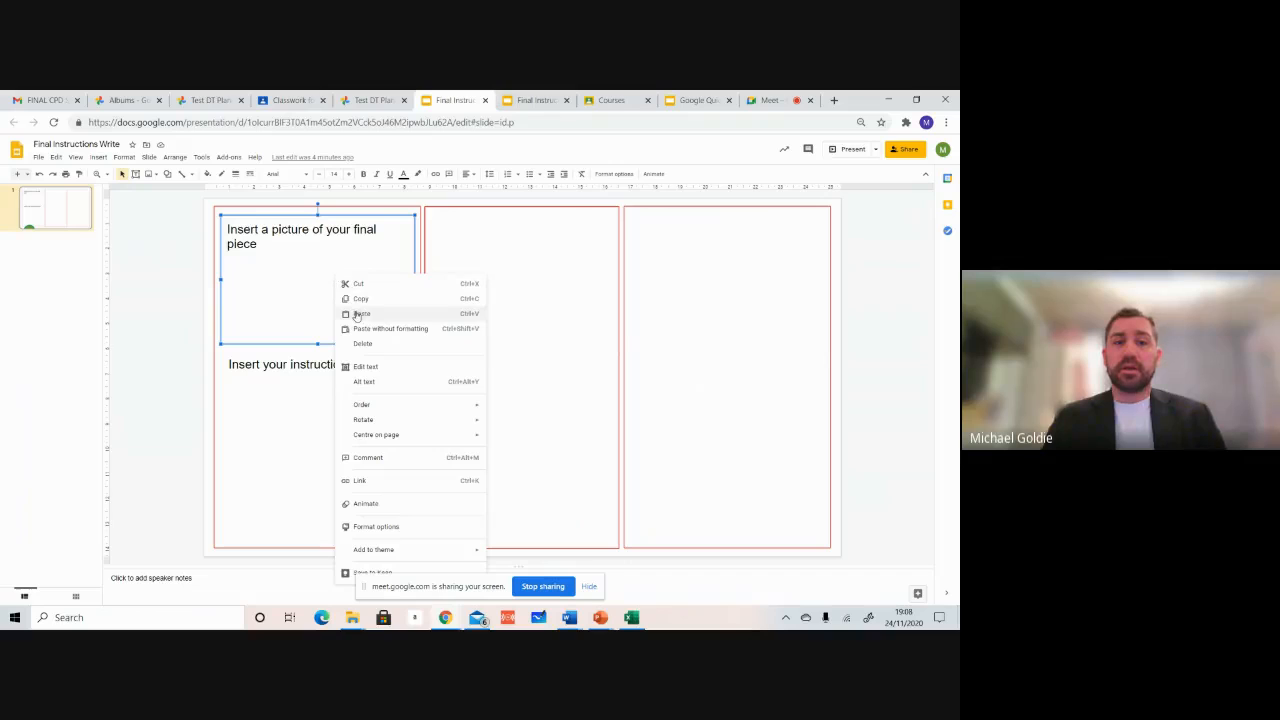
{"action": "left_click", "coordinate": [361, 313]}
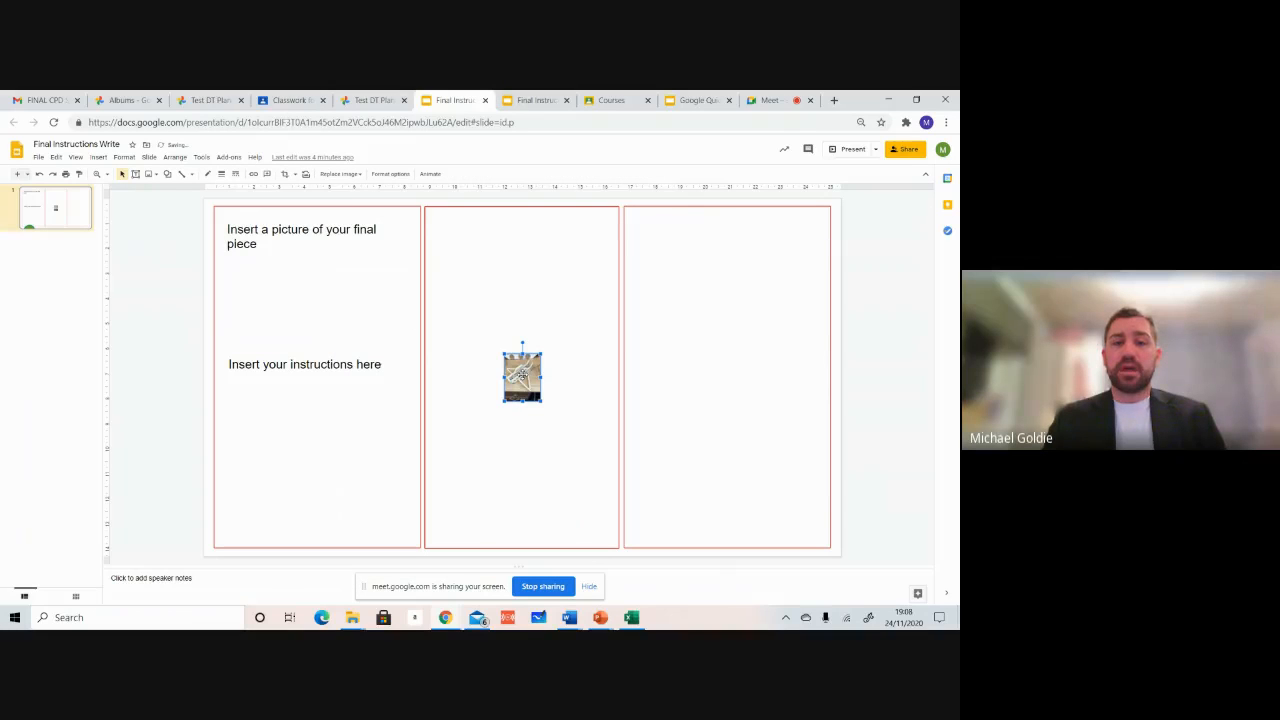